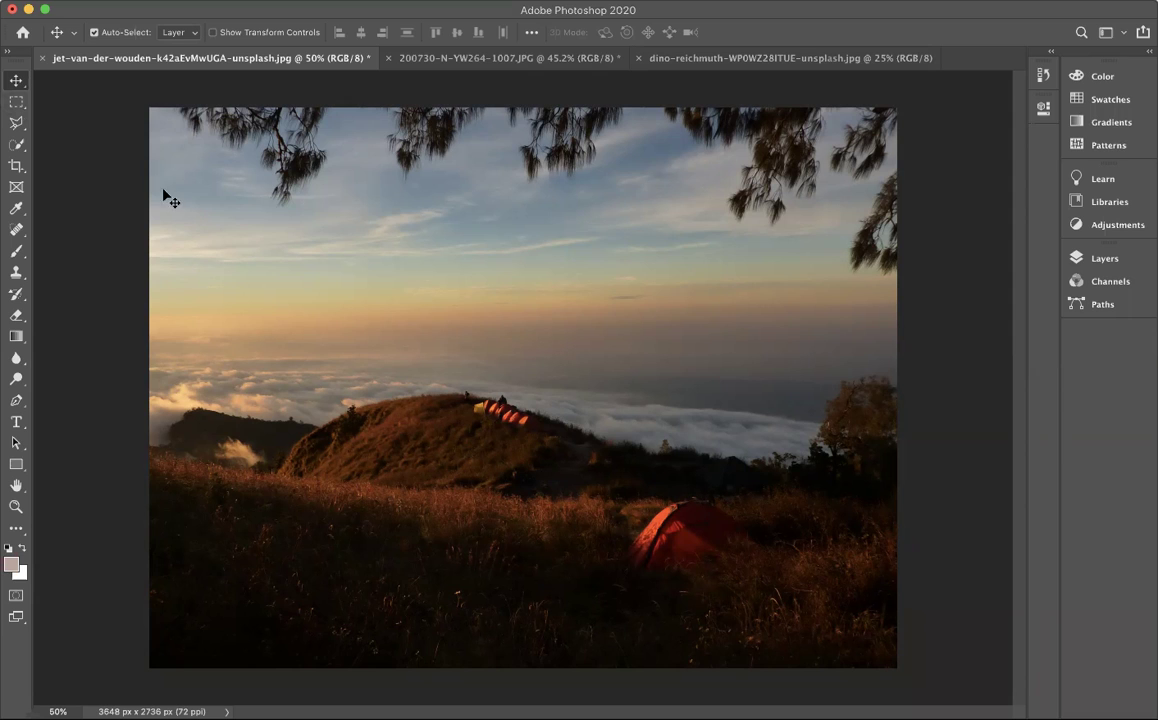
- Activate the freehand Lasso tool in place of the Polygonal Lasso
scroll(444, 271, "up", 1)
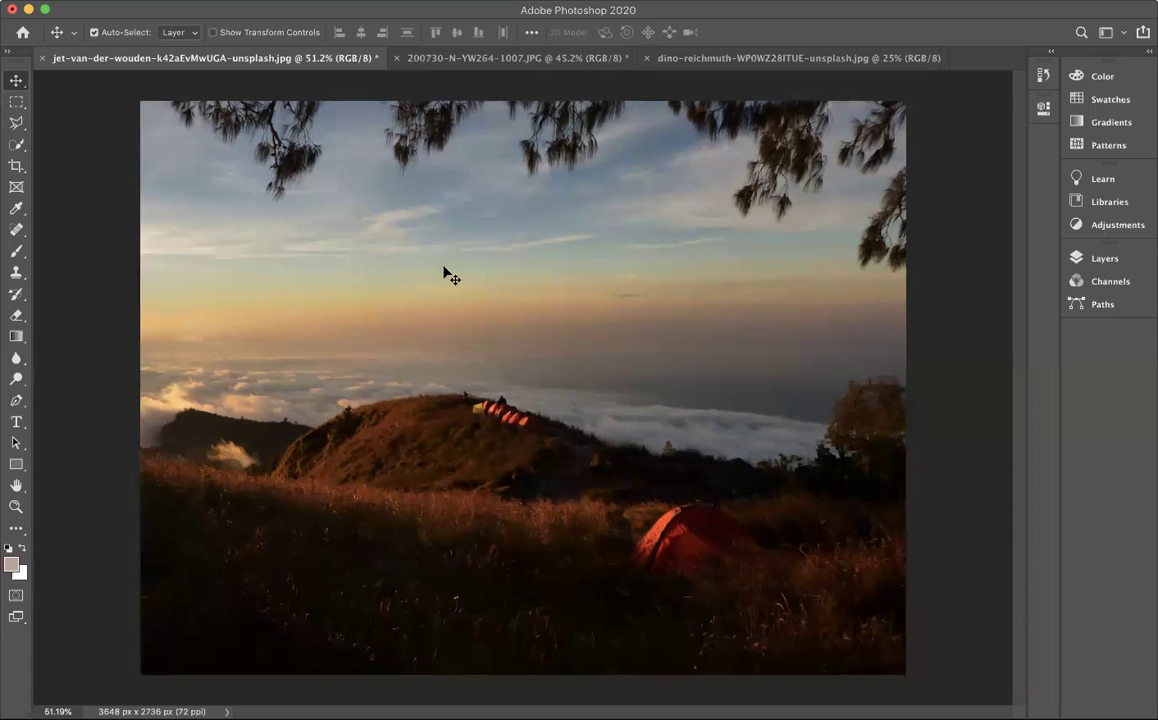
scroll(449, 272, "up", 2)
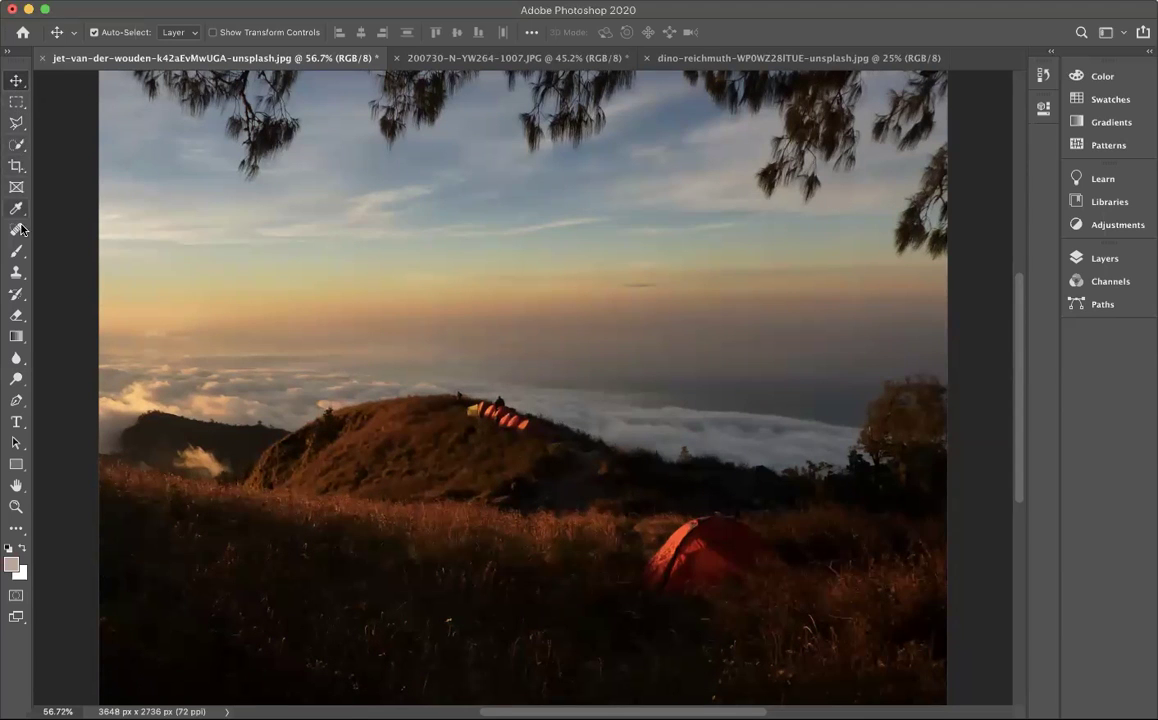
left_click(17, 122)
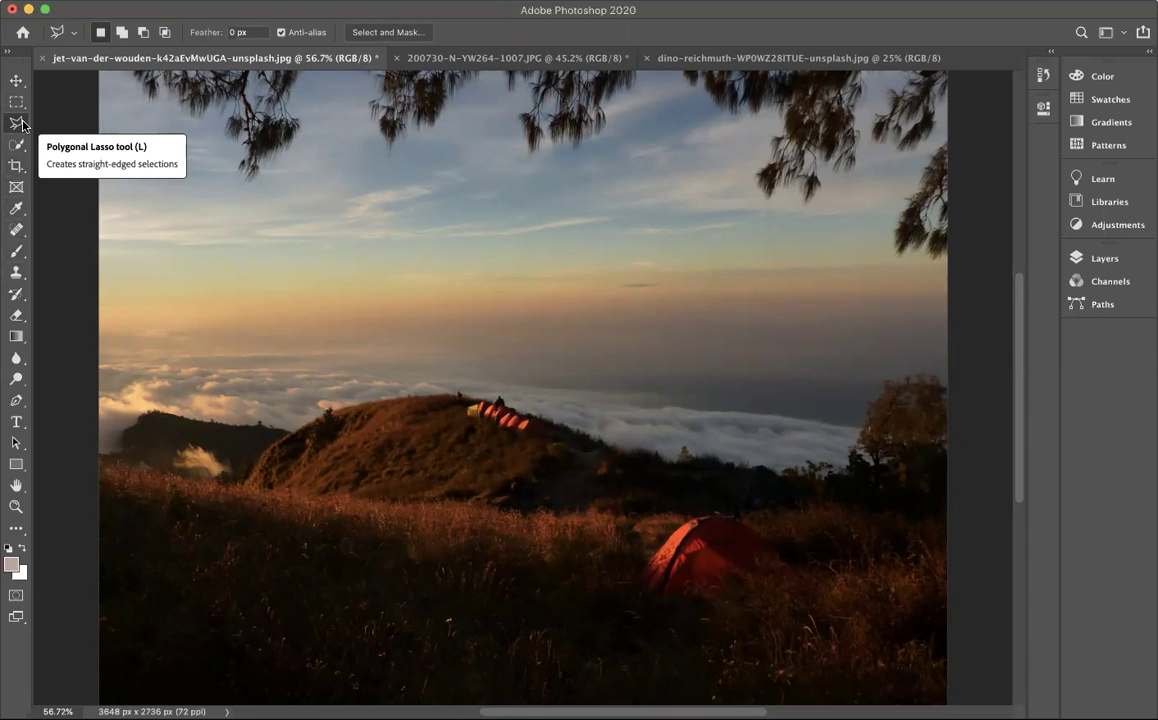
right_click(22, 123)
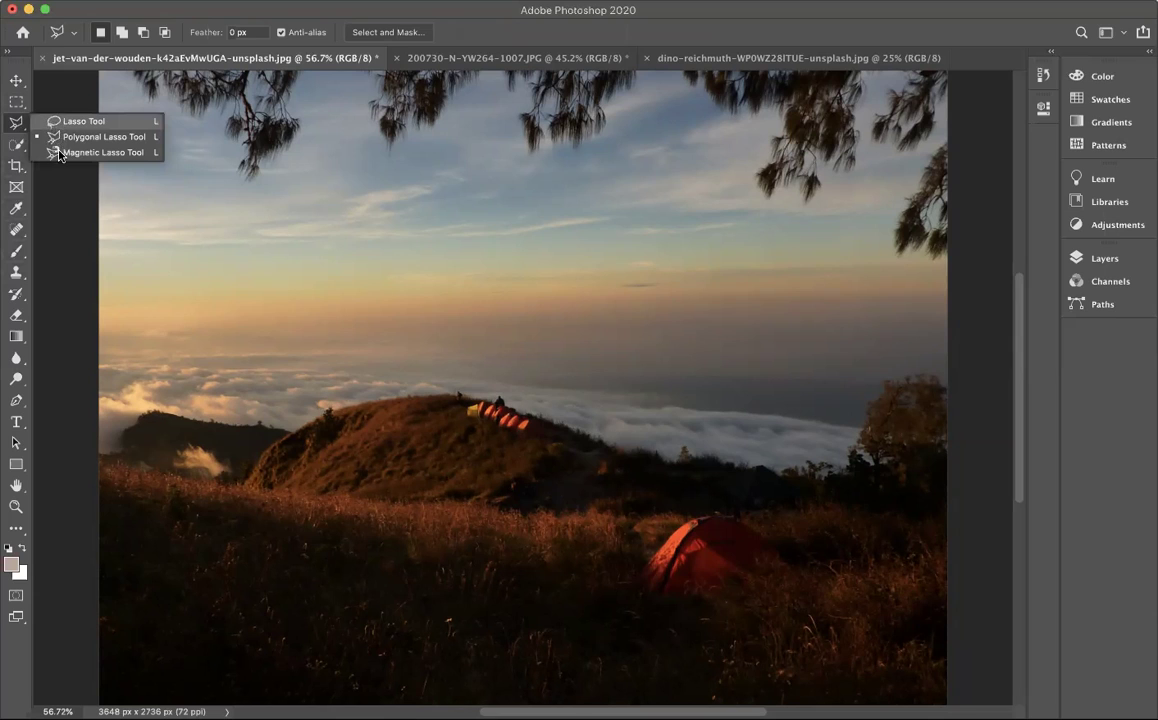
left_click(20, 127)
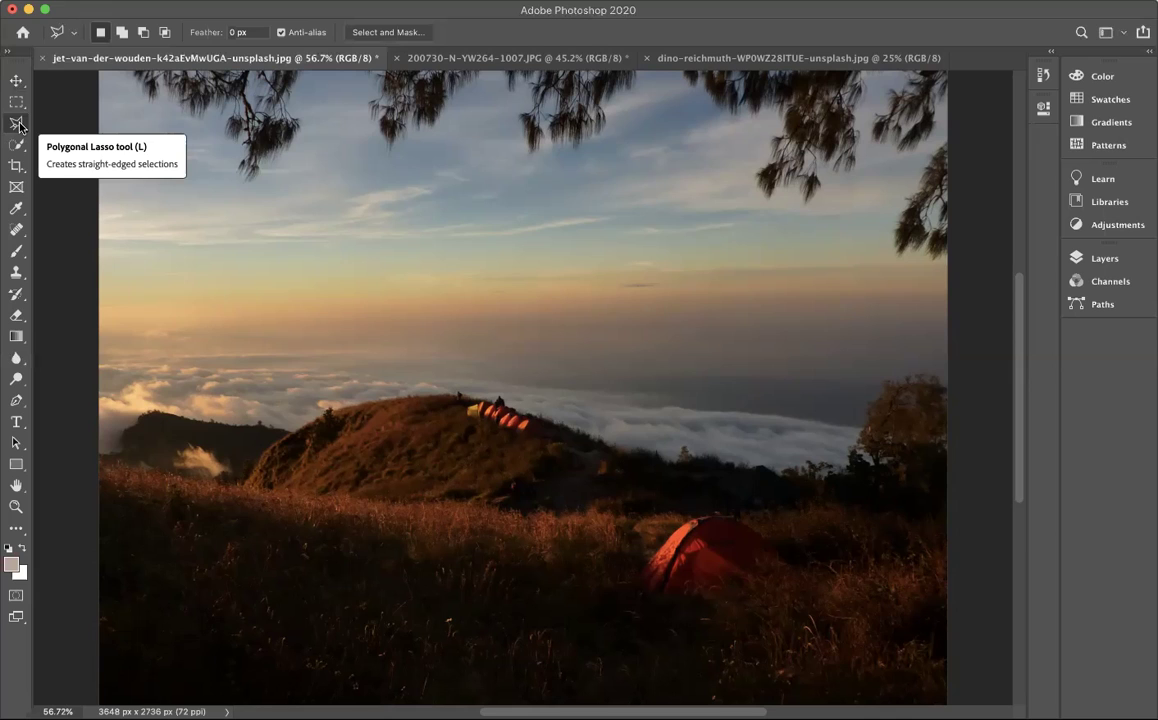
key("shift+l")
key("shift+l")
key("shift+l")
key("shift+l")
key("shift+l")
key("shift+l")
key("shift+l")
key("shift+l")
left_click_drag(17, 122, 82, 117)
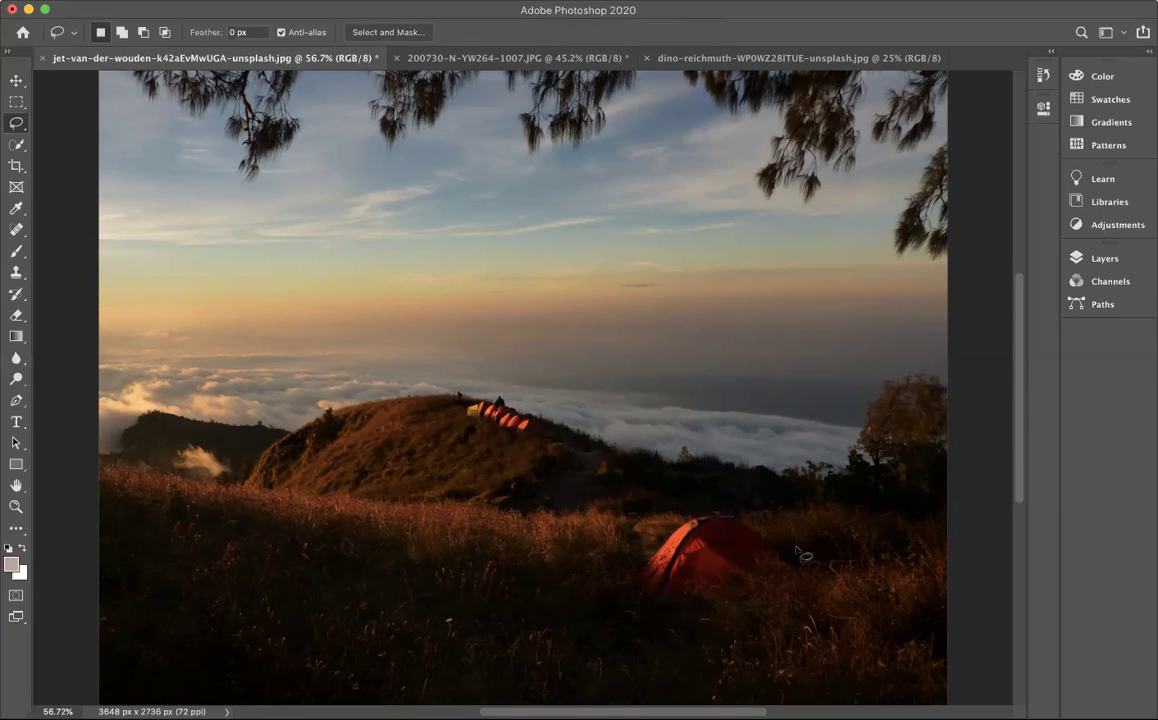
mouse_move(718, 520)
left_mouse_down()
mouse_move(677, 535)
mouse_move(671, 522)
mouse_move(641, 582)
mouse_move(724, 591)
left_mouse_up()
key("shift+BackSpace")
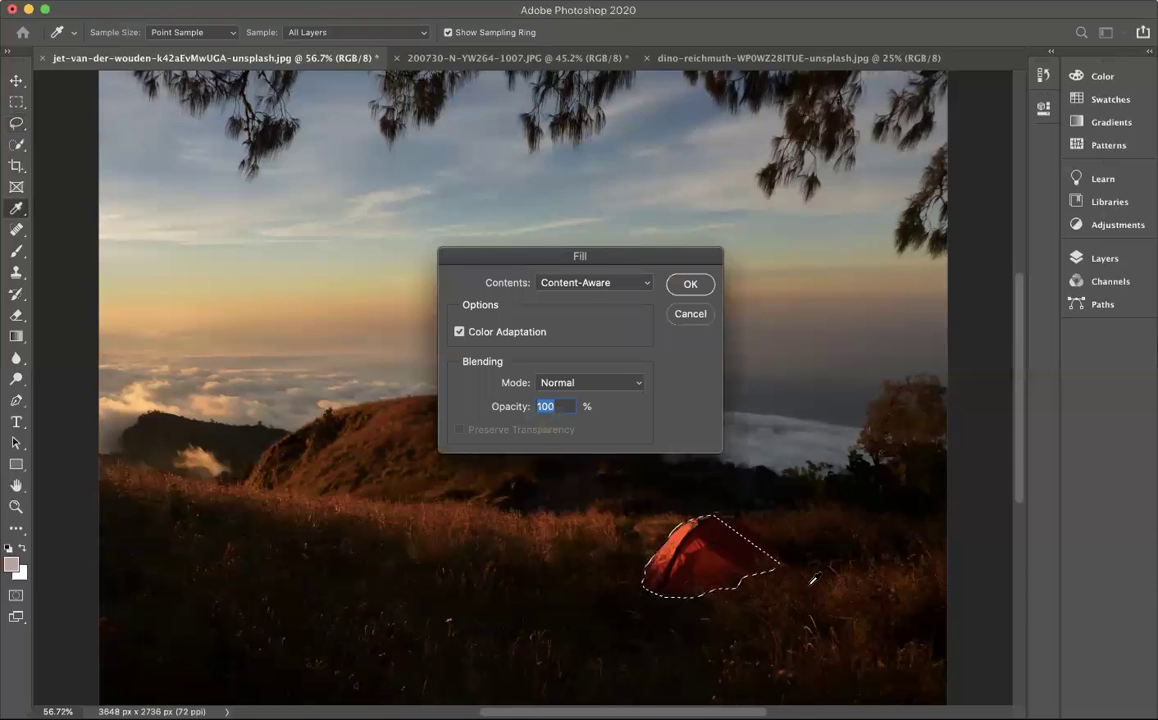
left_click(690, 311)
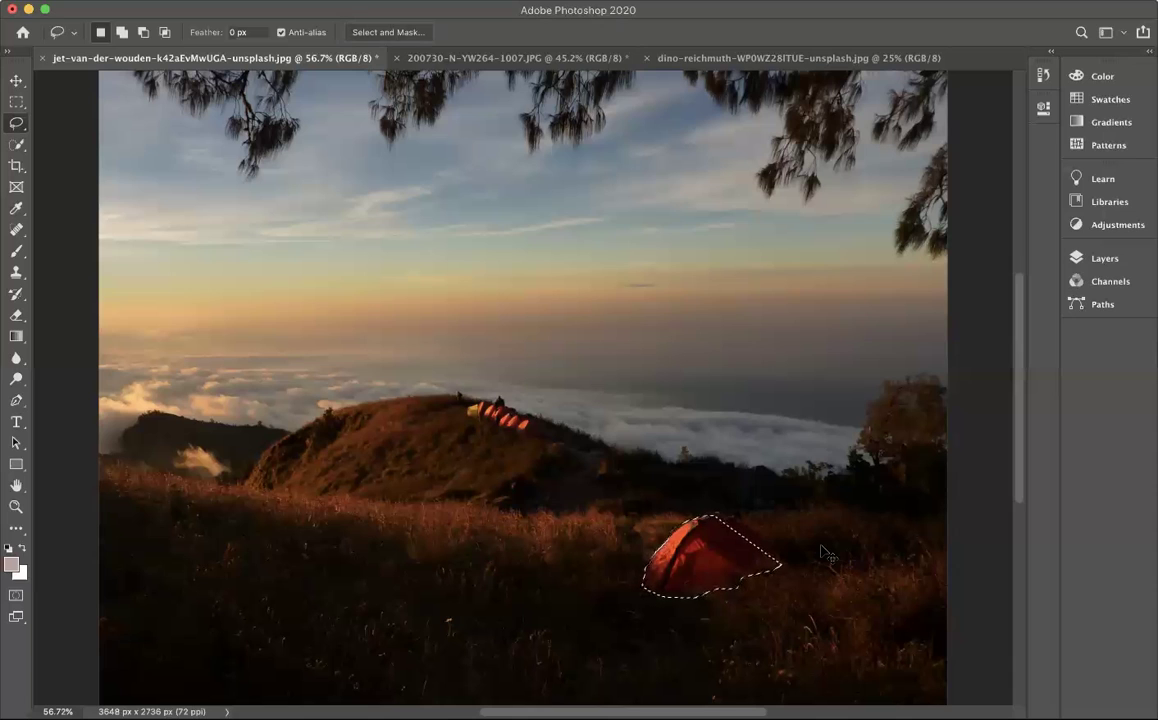
left_click(822, 552)
- Outline the large red tent with a freehand selection and fill it using Content-Aware, Normal mode, 100% opacity
mouse_move(720, 525)
left_mouse_down()
mouse_move(665, 543)
mouse_move(642, 577)
mouse_move(658, 591)
mouse_move(727, 595)
mouse_move(798, 564)
mouse_move(718, 528)
left_mouse_up()
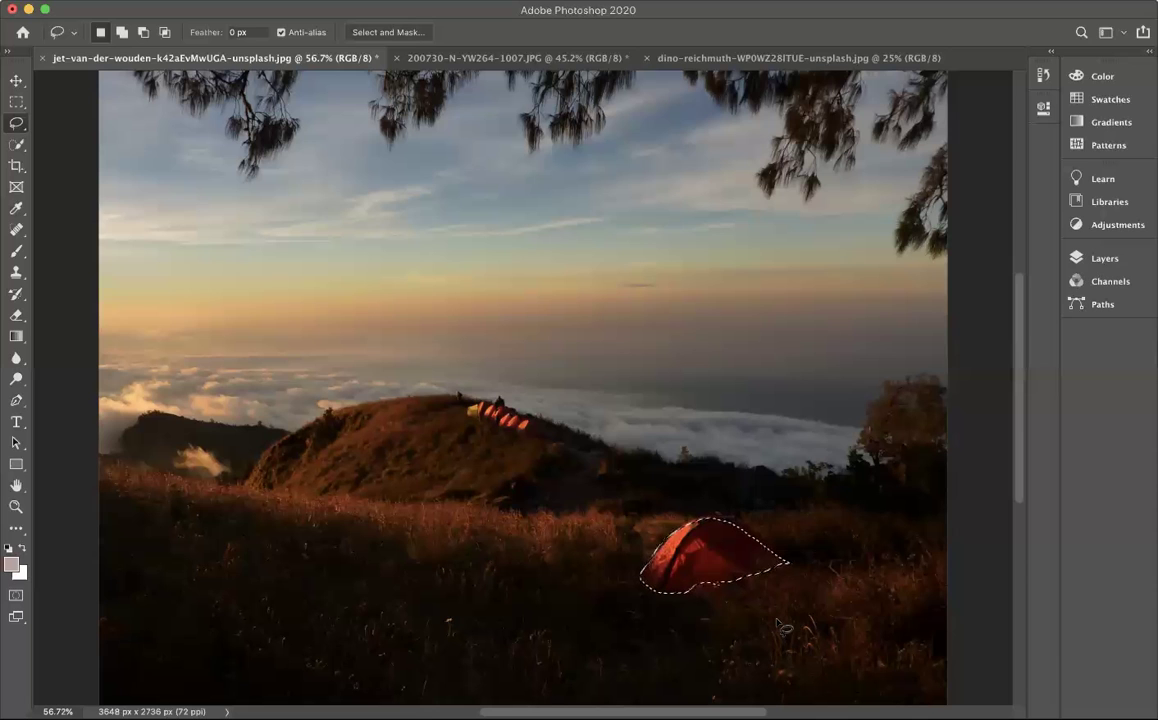
key("shift+BackSpace")
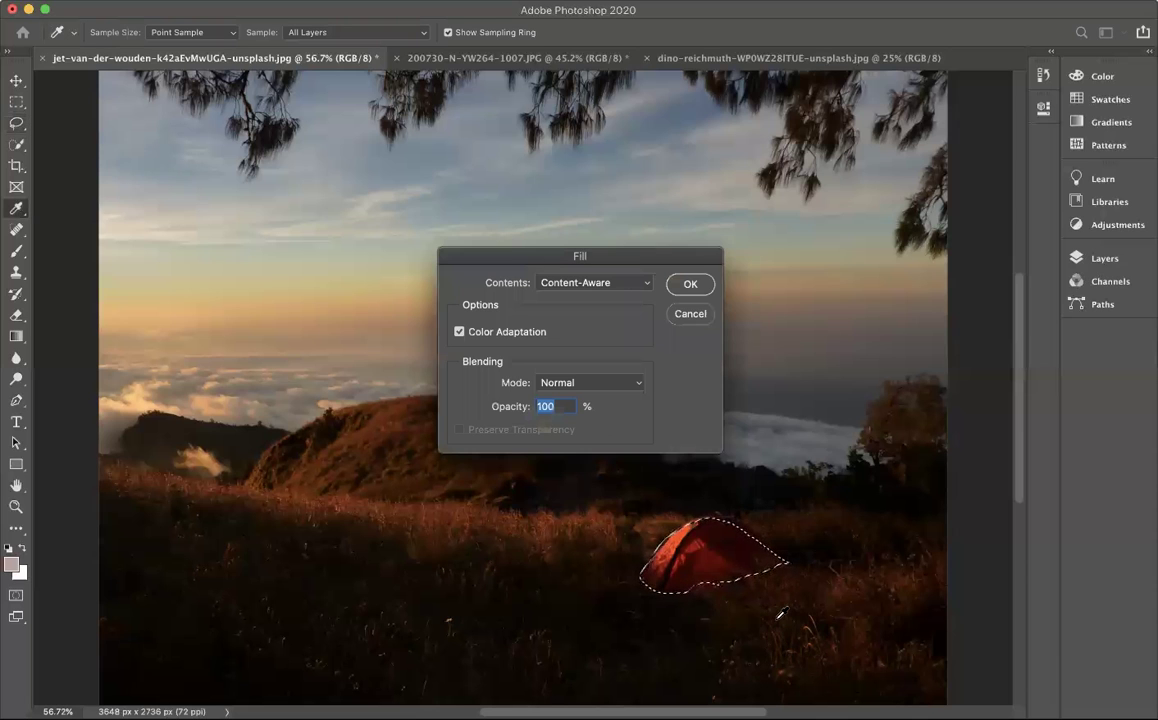
left_click(690, 284)
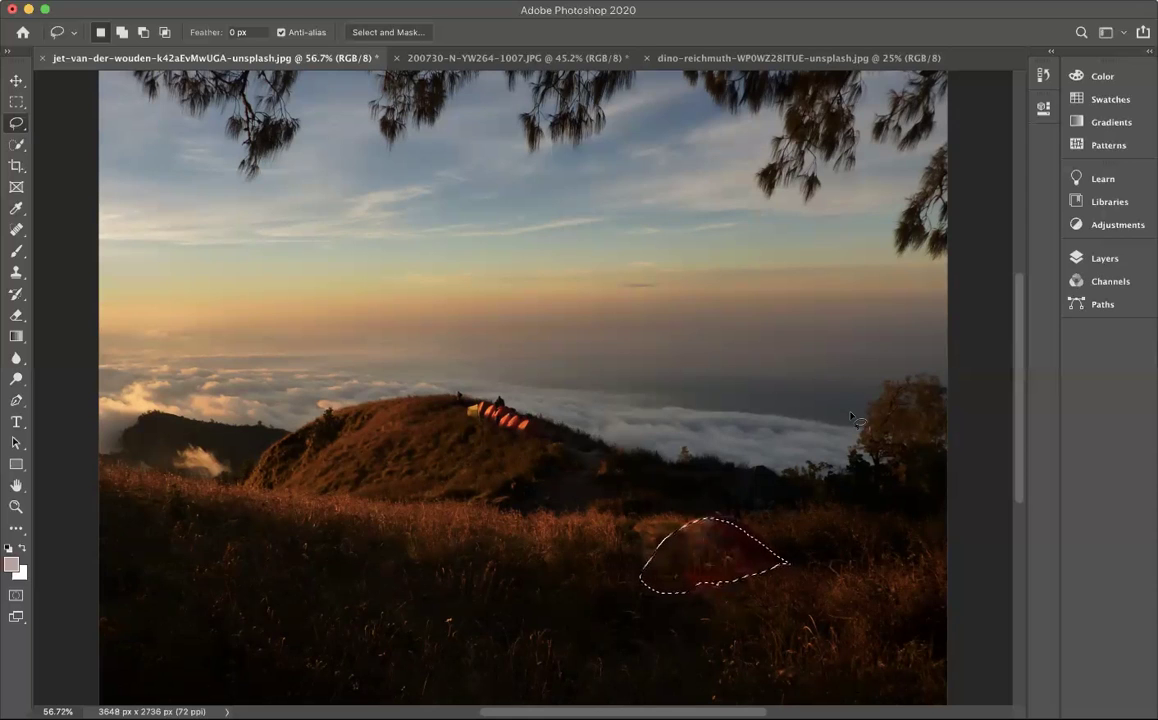
- Lasso a wider area around the remaining red tent traces, fill it with Content-Aware, and clear the selection
left_click(757, 618)
mouse_move(638, 610)
left_mouse_down()
mouse_move(757, 596)
mouse_move(816, 568)
mouse_move(804, 534)
mouse_move(729, 505)
mouse_move(675, 514)
mouse_move(638, 609)
left_mouse_up()
key("shift+BackSpace")
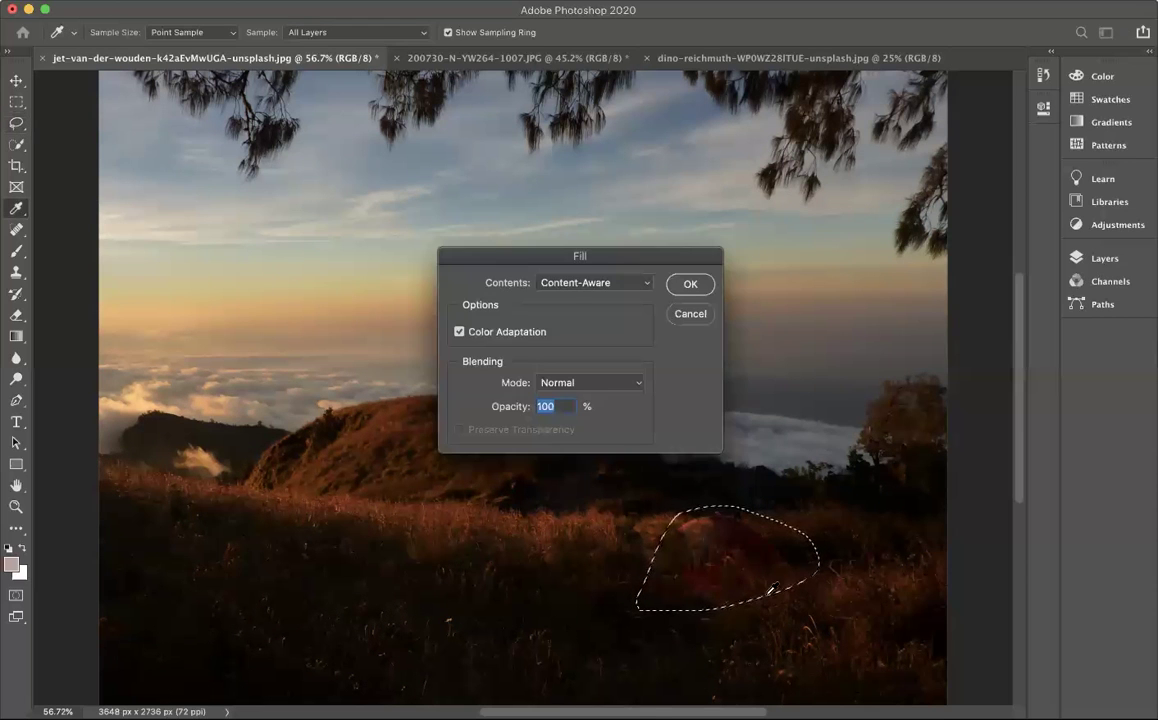
left_click(686, 284)
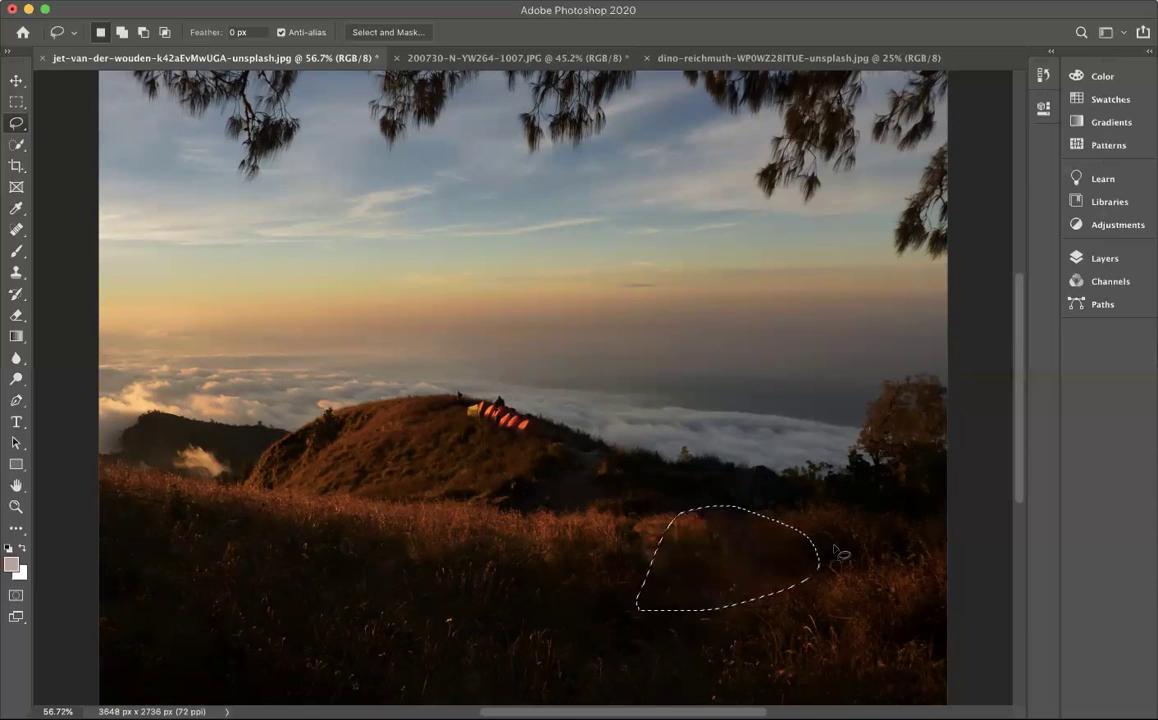
key("super+d")
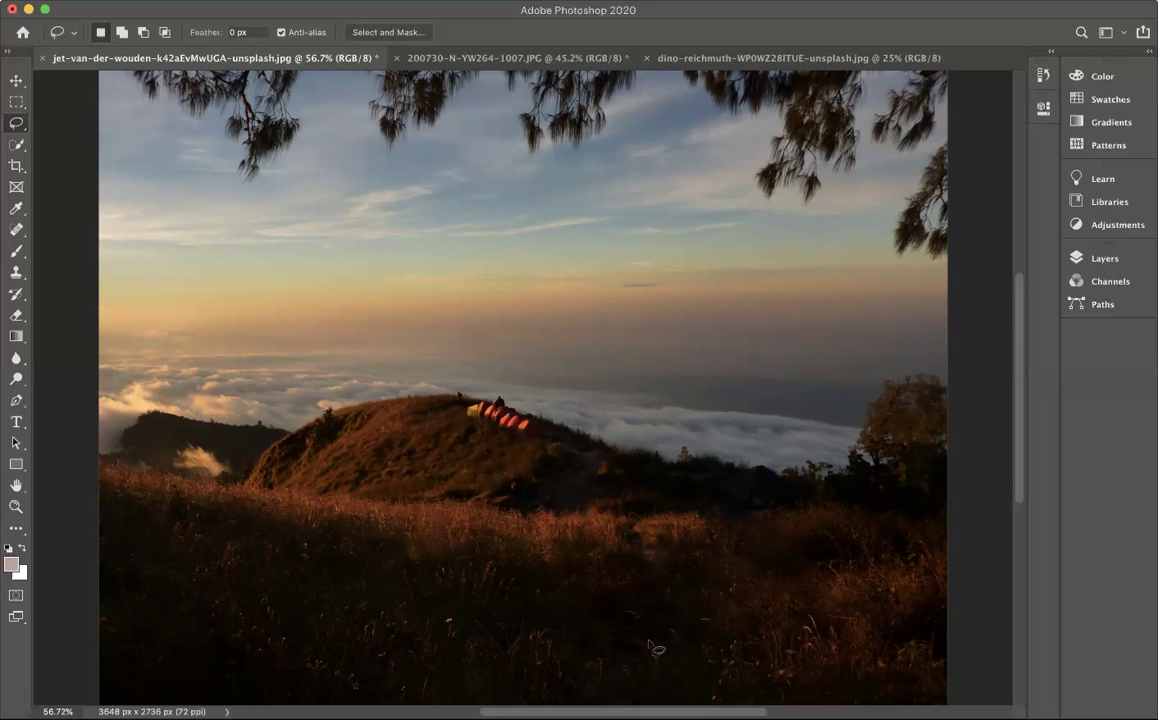
- Switch to the shooting-range photo 200730-N-YW264-1007.JPG and activate the Polygonal Lasso tool
left_click(431, 60)
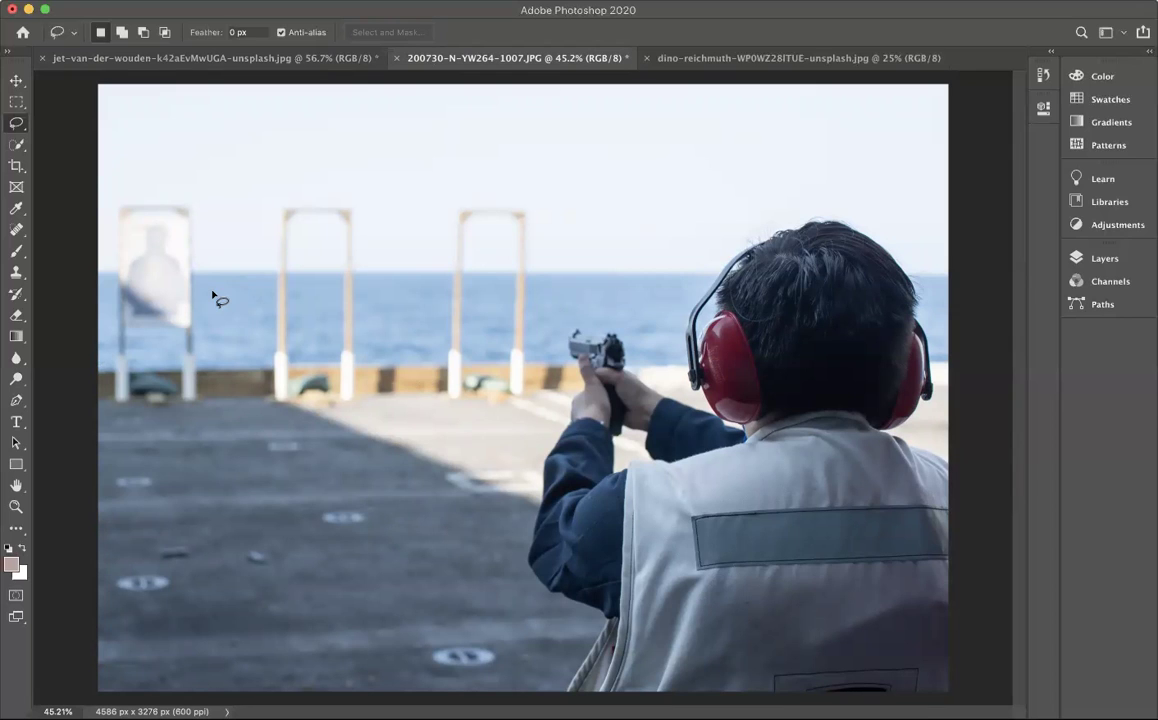
key("shift+l")
left_click(26, 127)
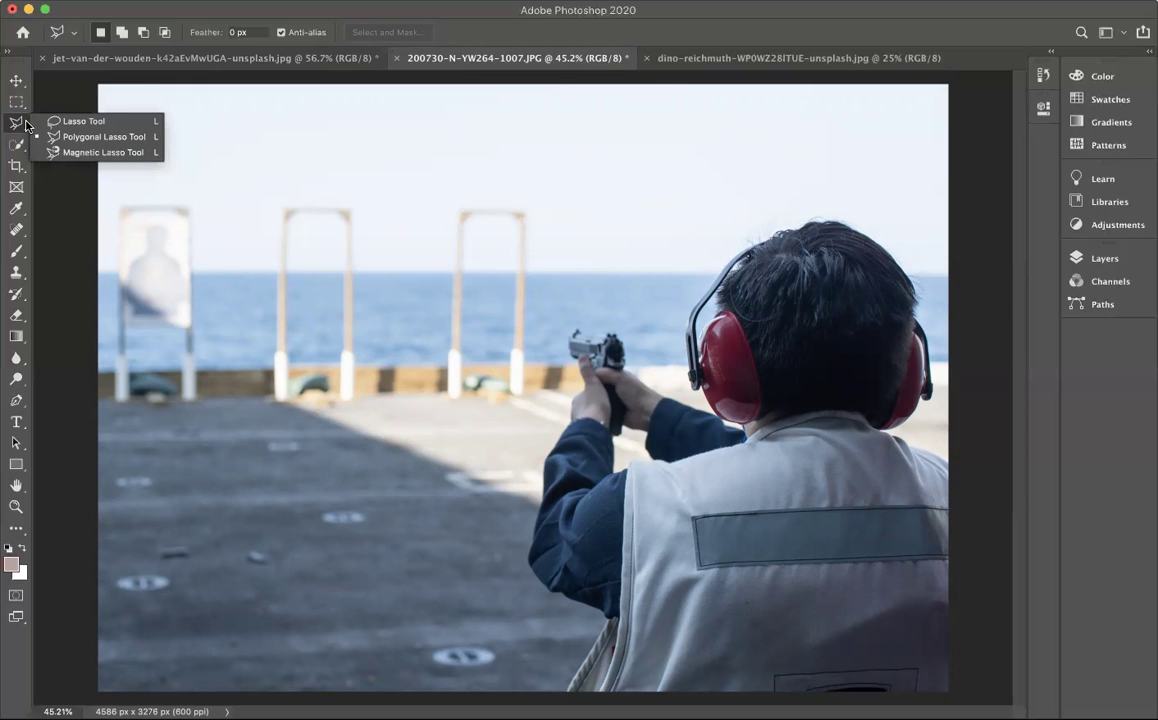
left_click(72, 136)
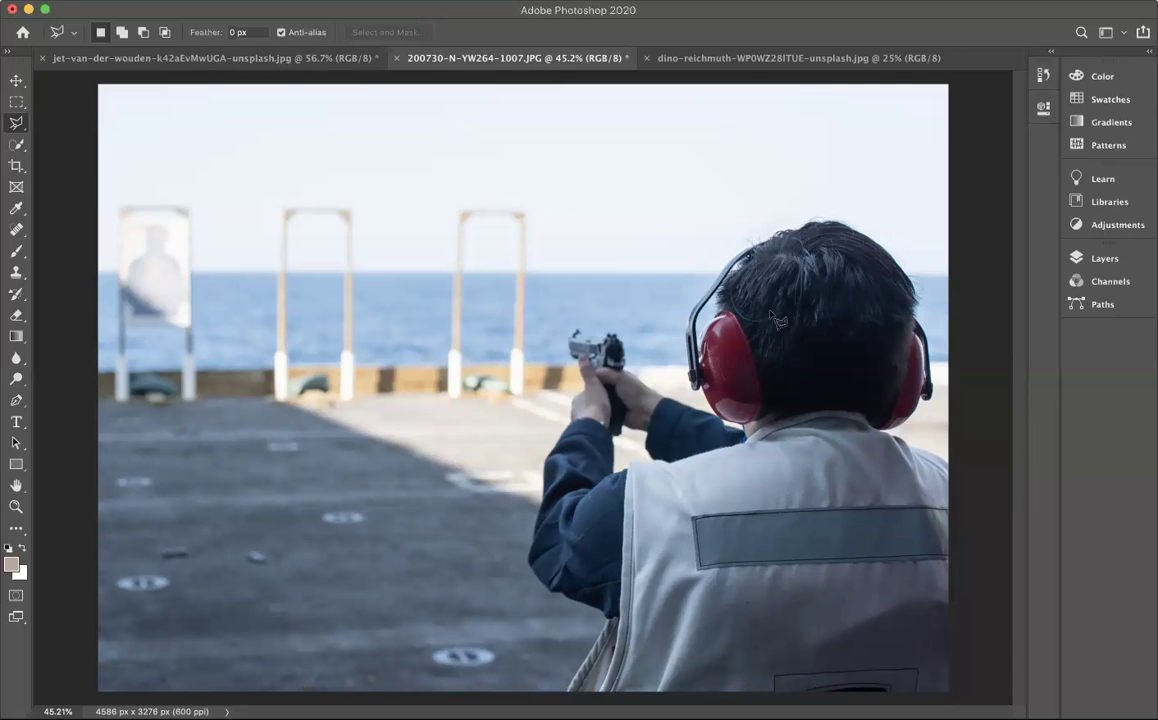
- Outline the paper target in the leftmost frame with a straight-edged selection
left_click(155, 211)
left_click(182, 211)
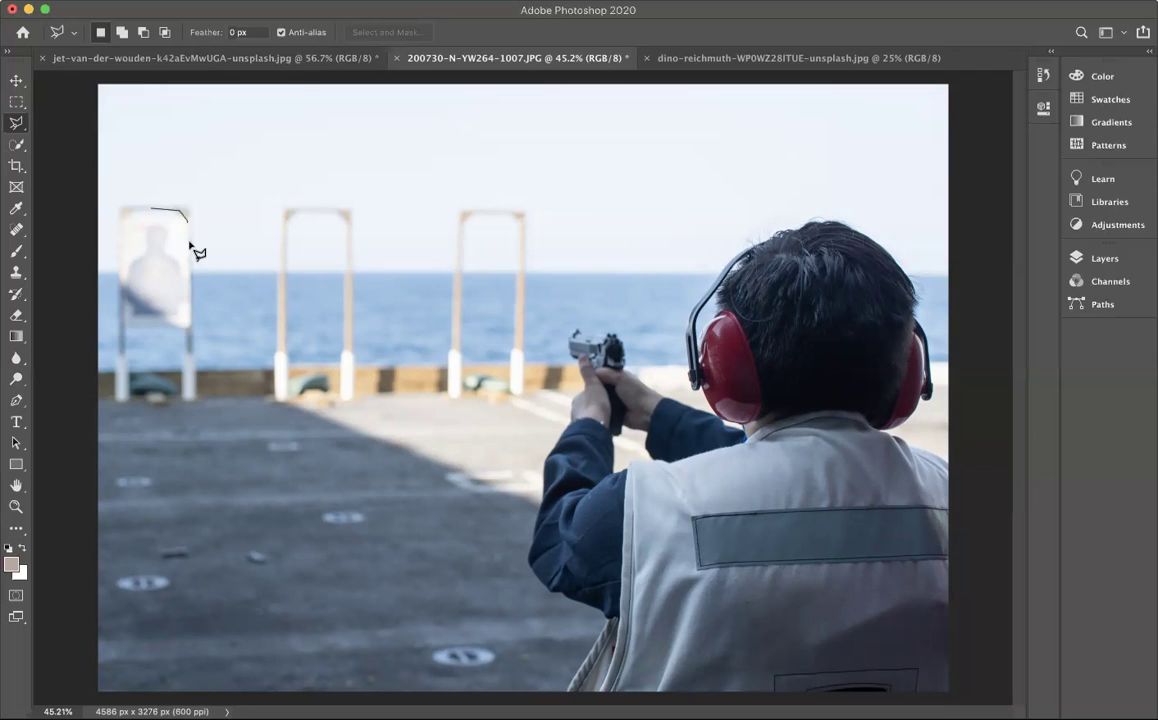
left_click(189, 325)
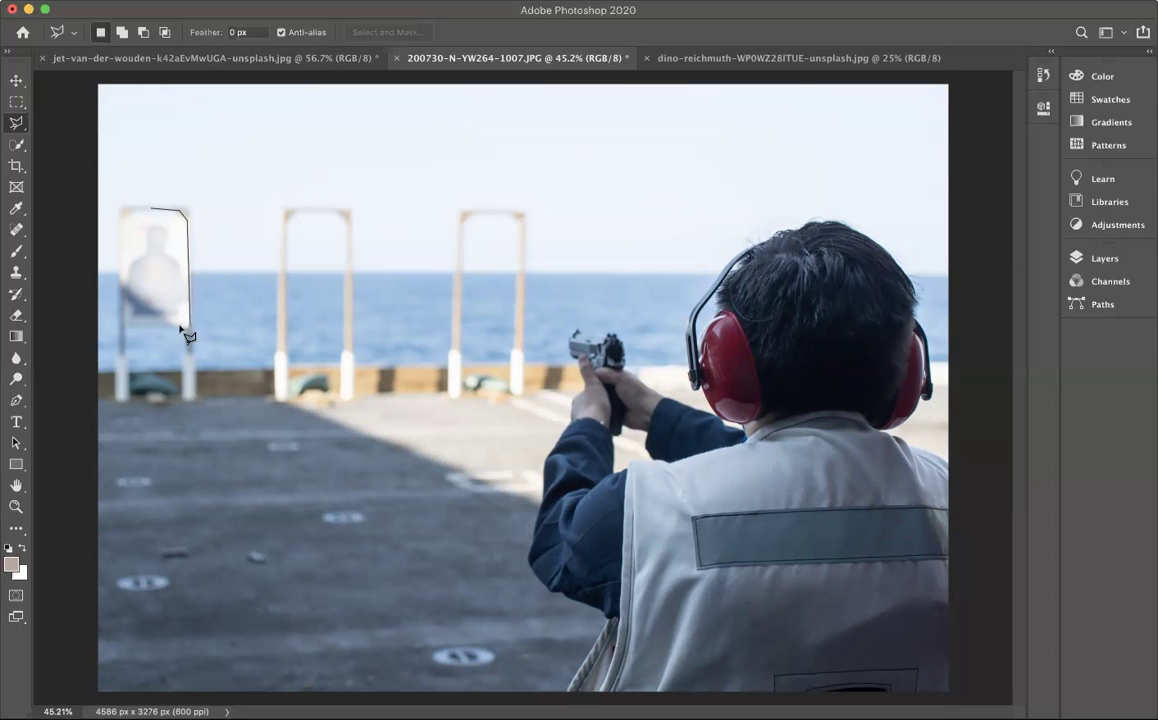
left_click(124, 325)
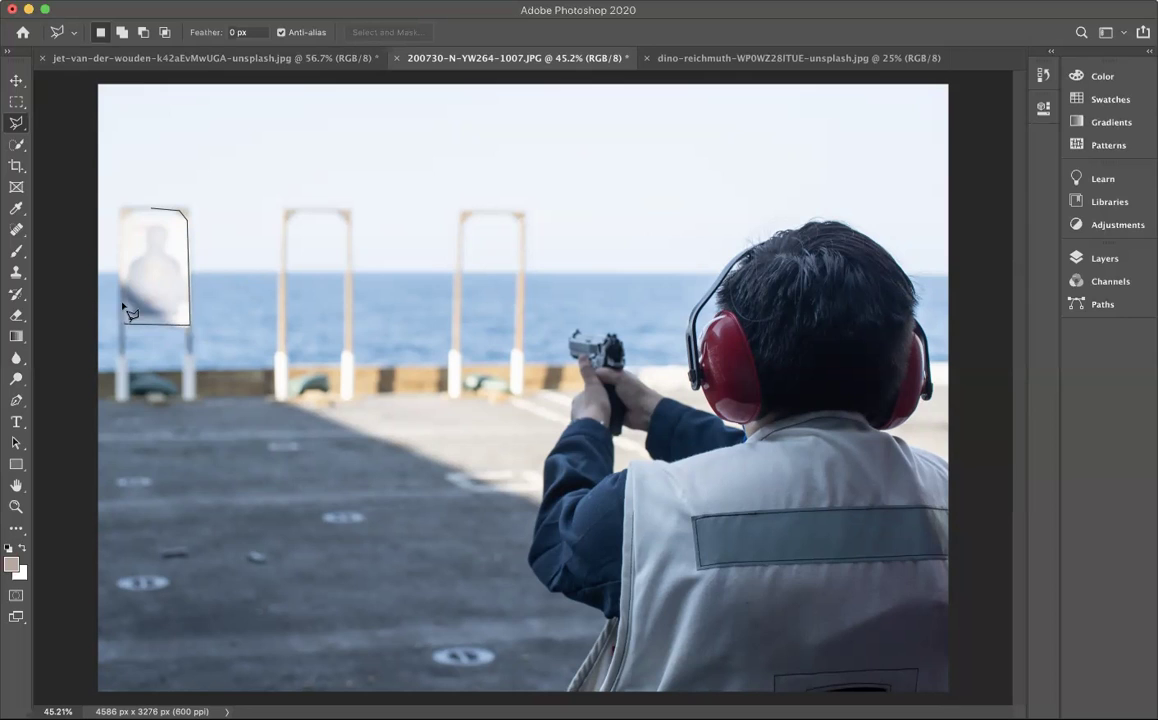
left_click(124, 217)
left_click(158, 214)
left_click(106, 1)
mouse_move(141, 1)
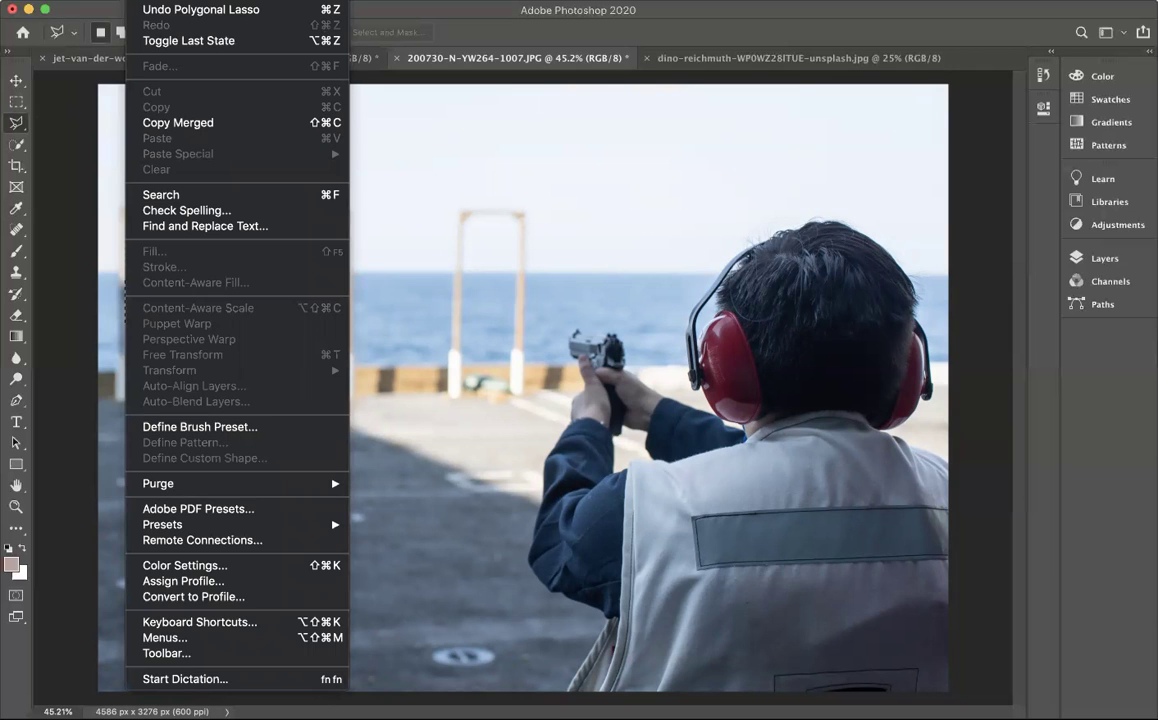
left_click(398, 443)
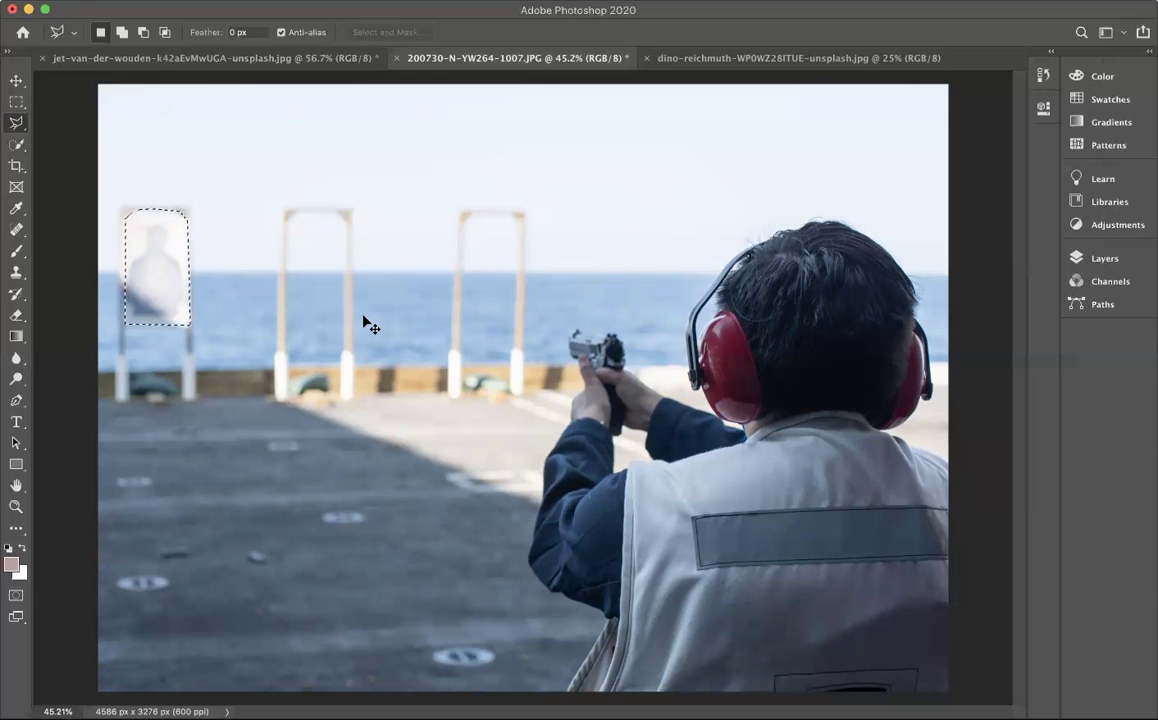
- Replace the existing selection with a new polygonal outline following the leftmost paper target's edges
left_click(168, 278)
left_click(188, 281)
left_click(187, 219)
left_click(138, 208)
left_click(123, 216)
left_click(126, 327)
left_click(194, 325)
left_click(189, 214)
left_click(181, 208)
left_click(142, 208)
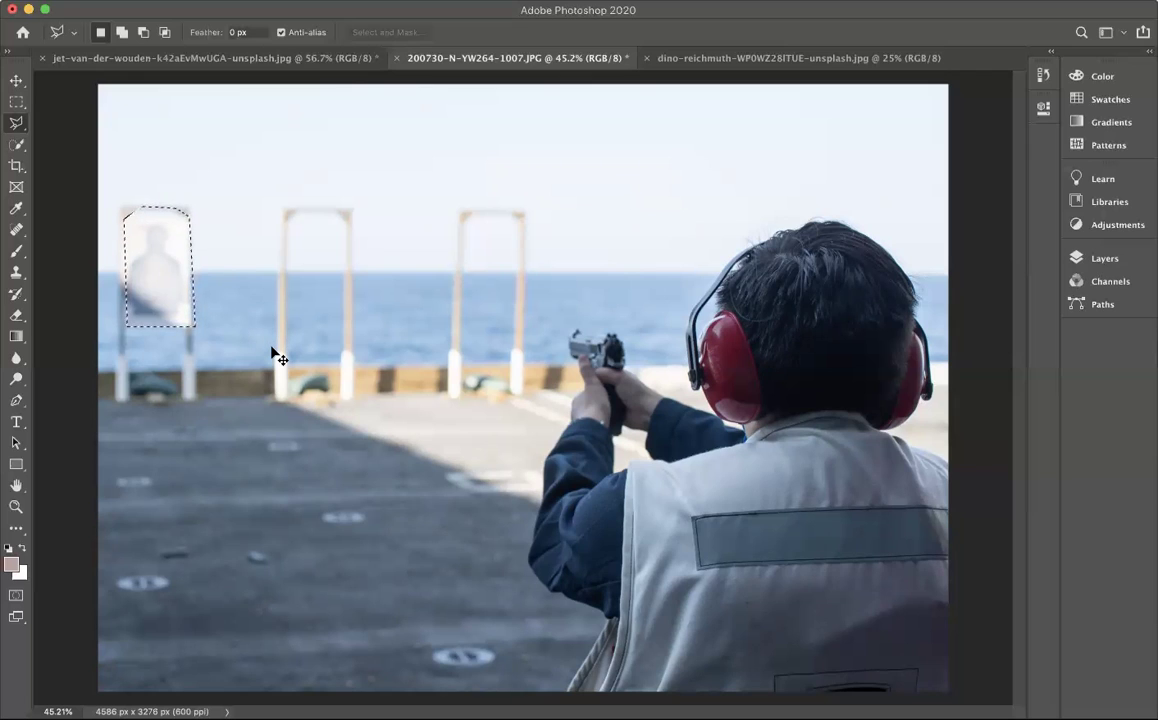
- Make the image layer under the outlined paper target the active layer
right_click(307, 368)
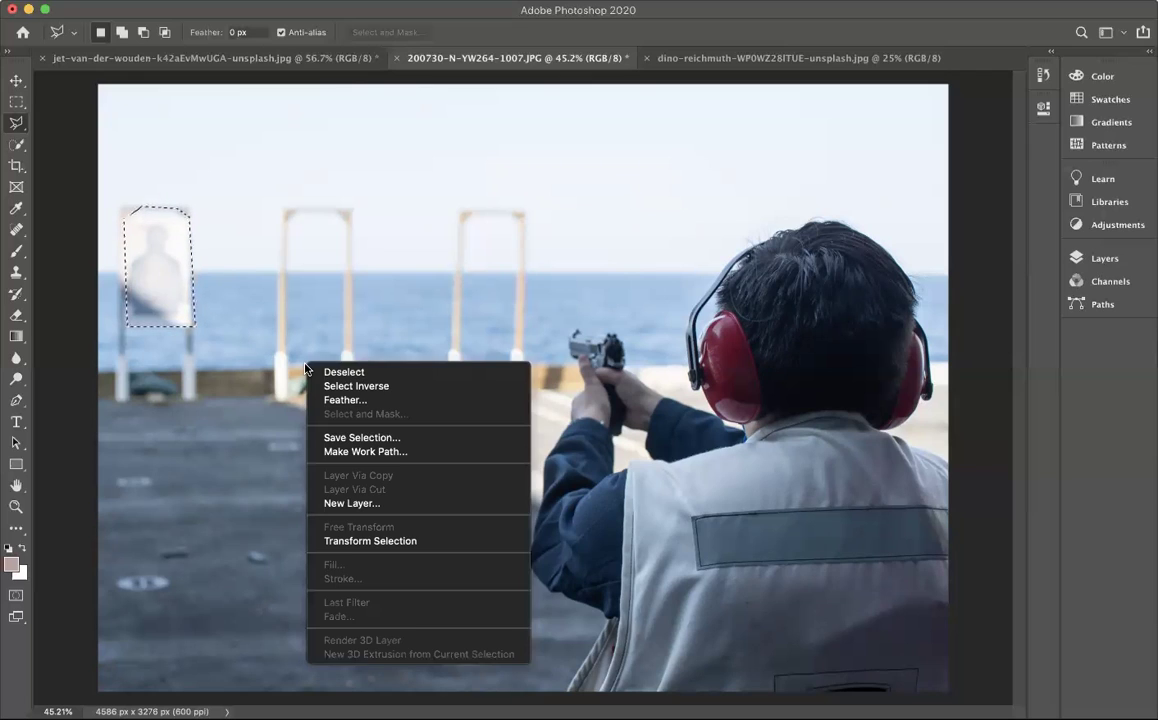
left_click(271, 416)
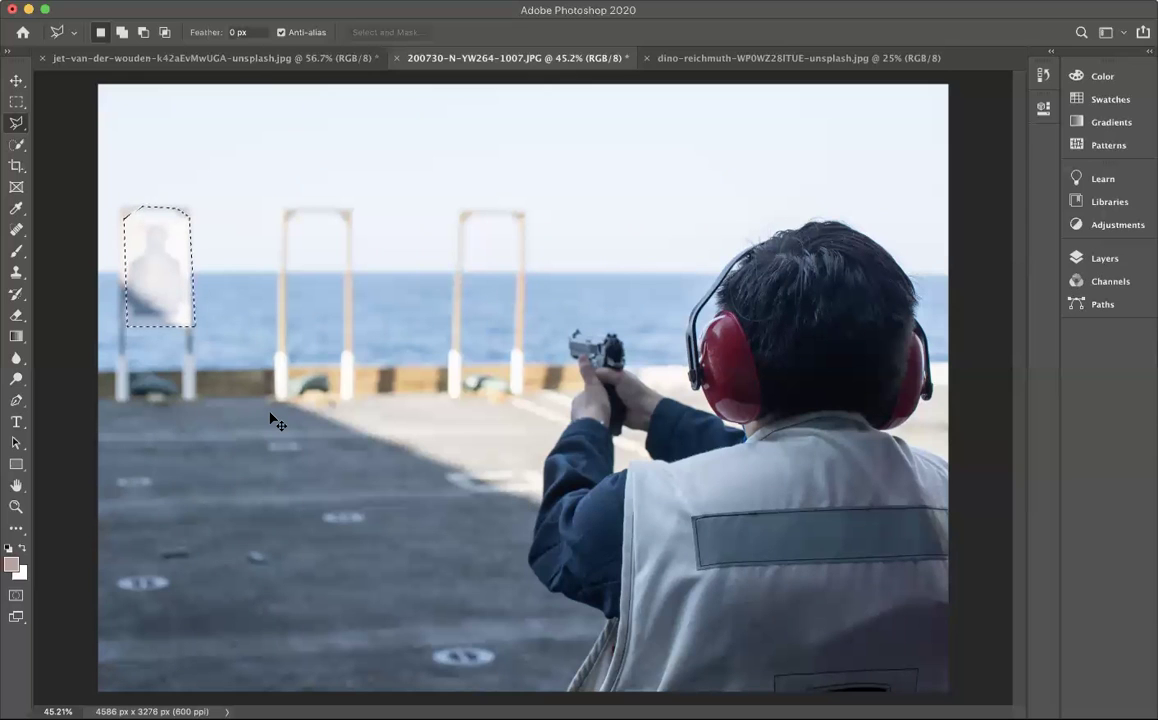
left_click_drag(151, 281, 150, 279)
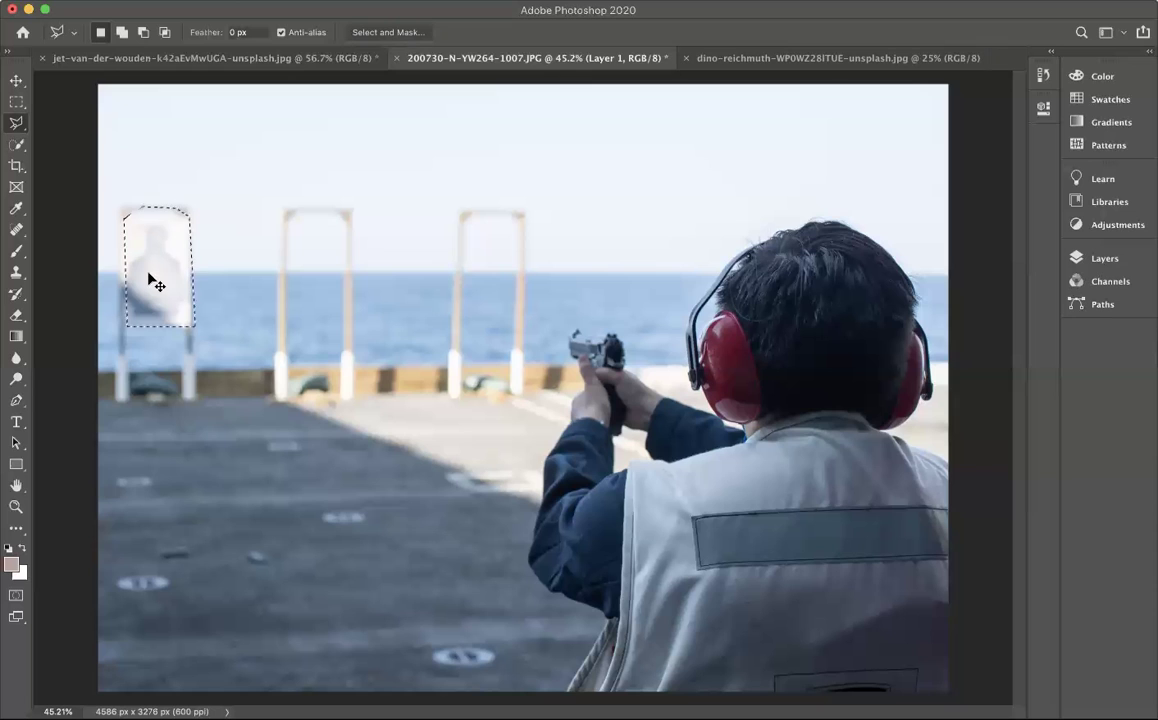
key("super+b")
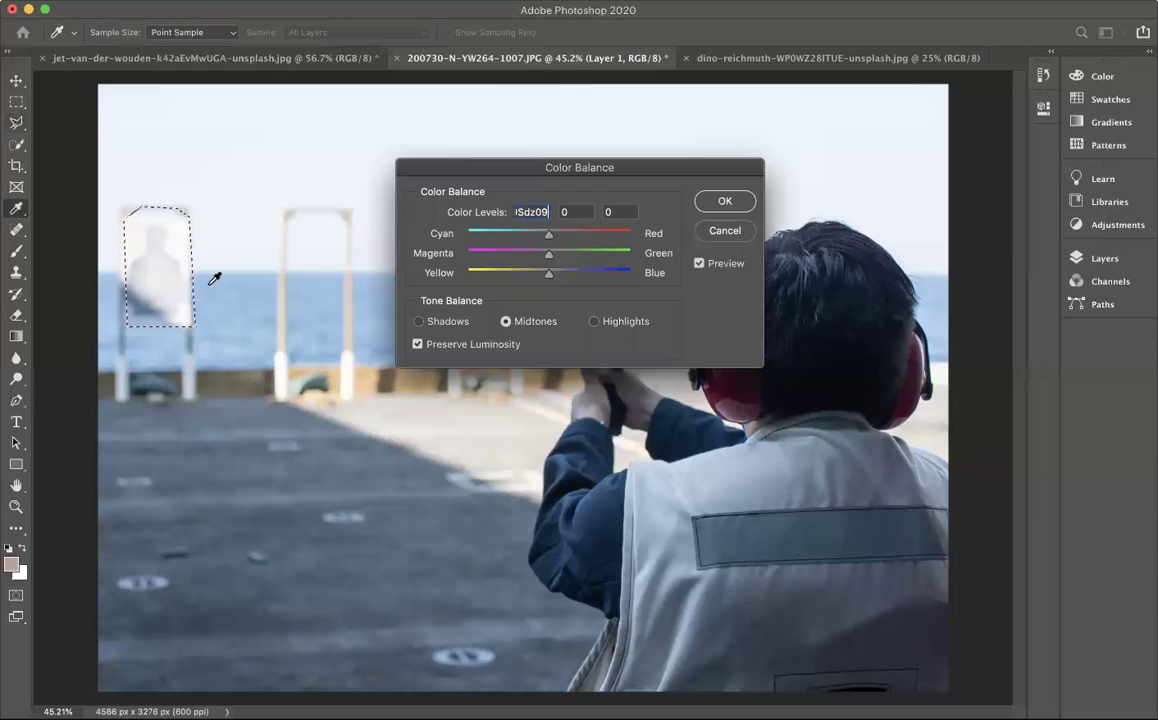
key("Tab")
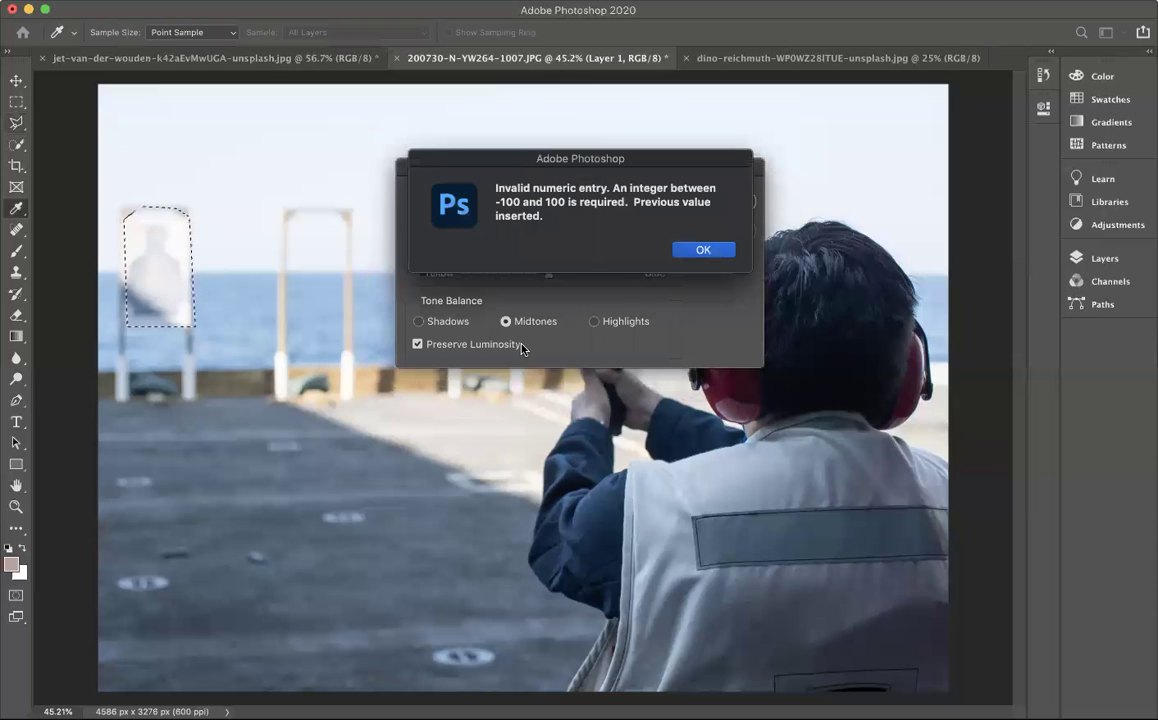
left_click(689, 250)
key("Escape")
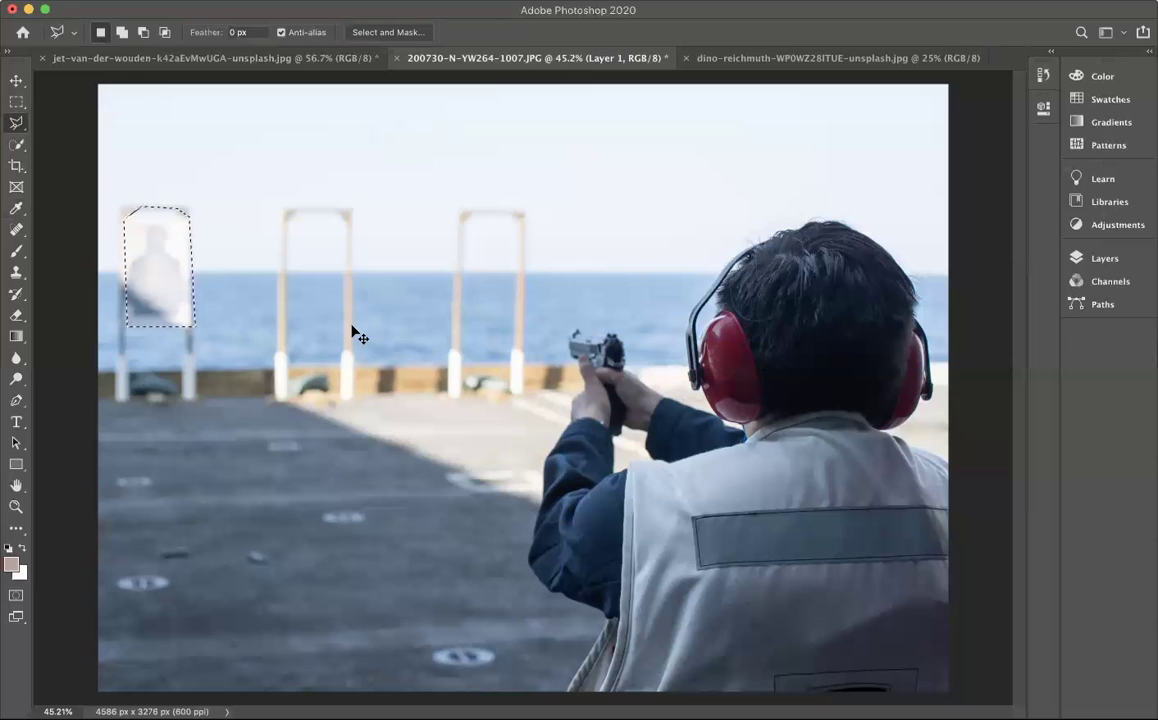
- Copy the selected paper target and paste it as a new layer
key("super+c")
key("super+v")
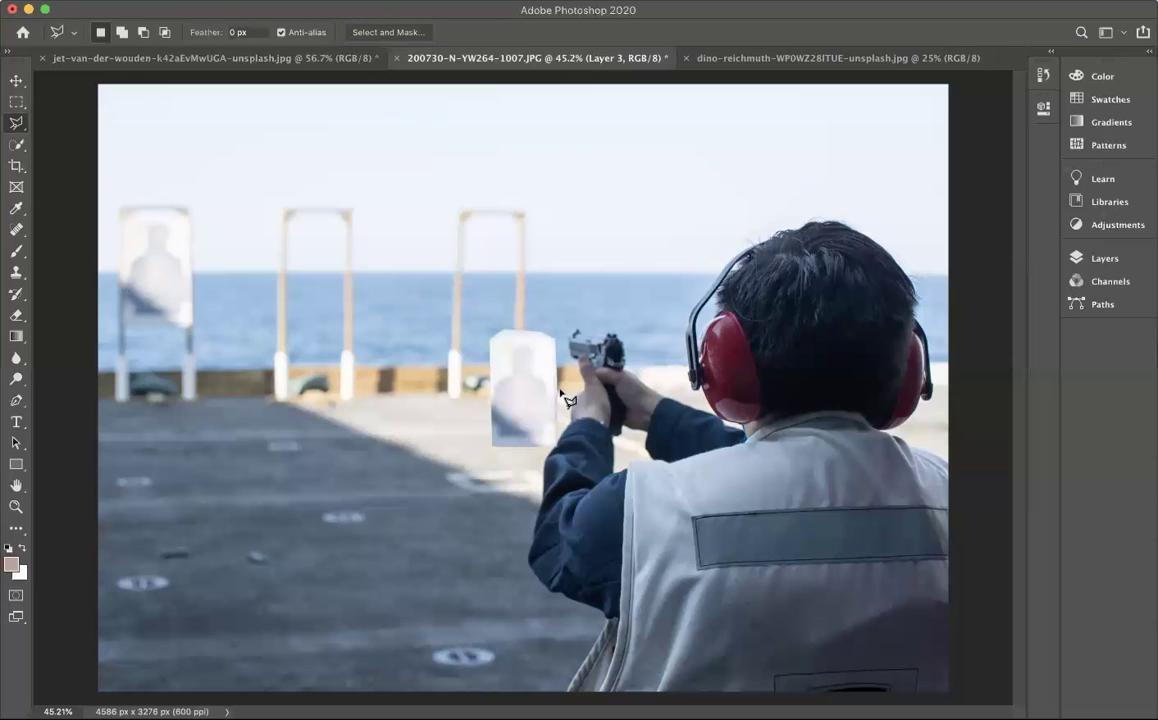
left_click(352, 273)
key("Escape")
left_click(560, 388)
left_click(592, 420)
key("Return")
- Position target copies inside the two empty frames and merge their layers into the photo
left_click(15, 80)
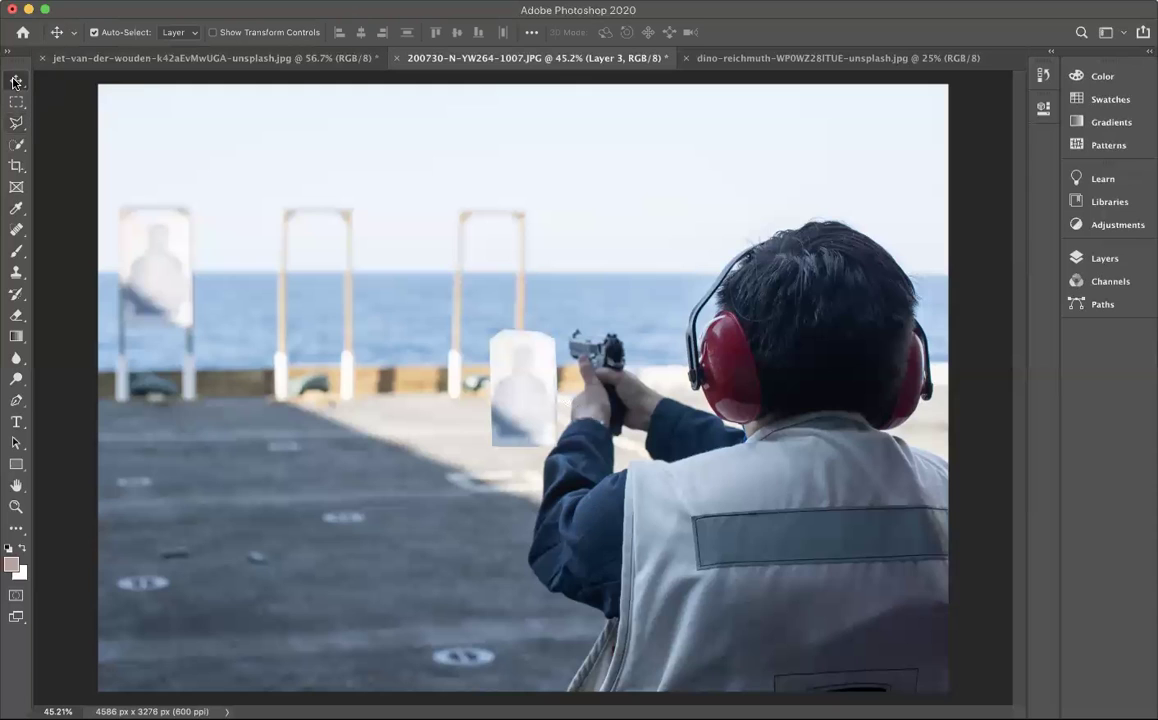
left_click_drag(538, 405, 492, 280)
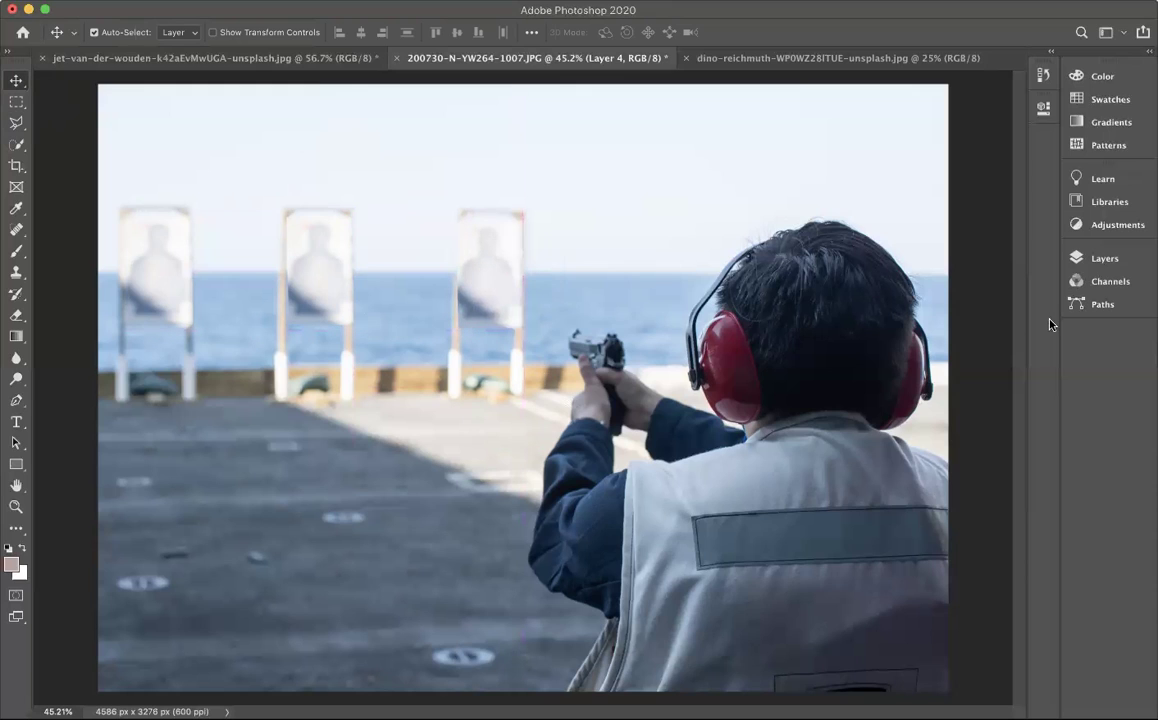
key("super+e")
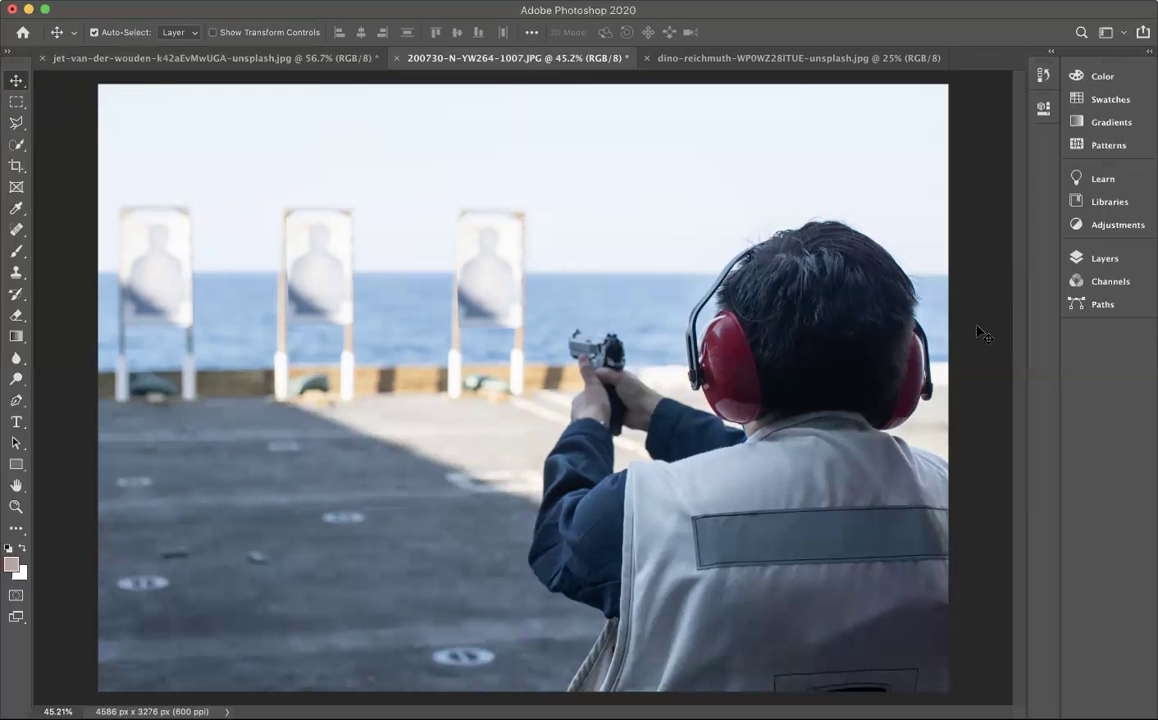
- Switch to the snowy mountain photo with the lone hiker and enlarge it to about 30%
left_click(866, 58)
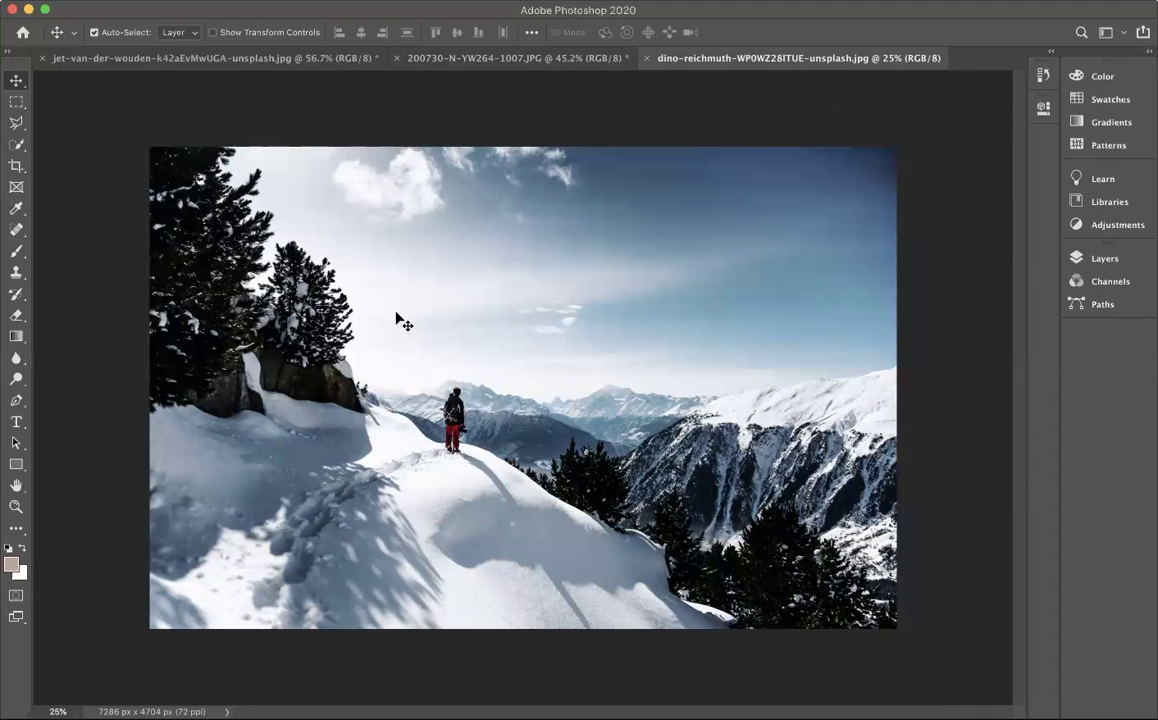
scroll(400, 322, "up", 1)
scroll(505, 340, "up", 3)
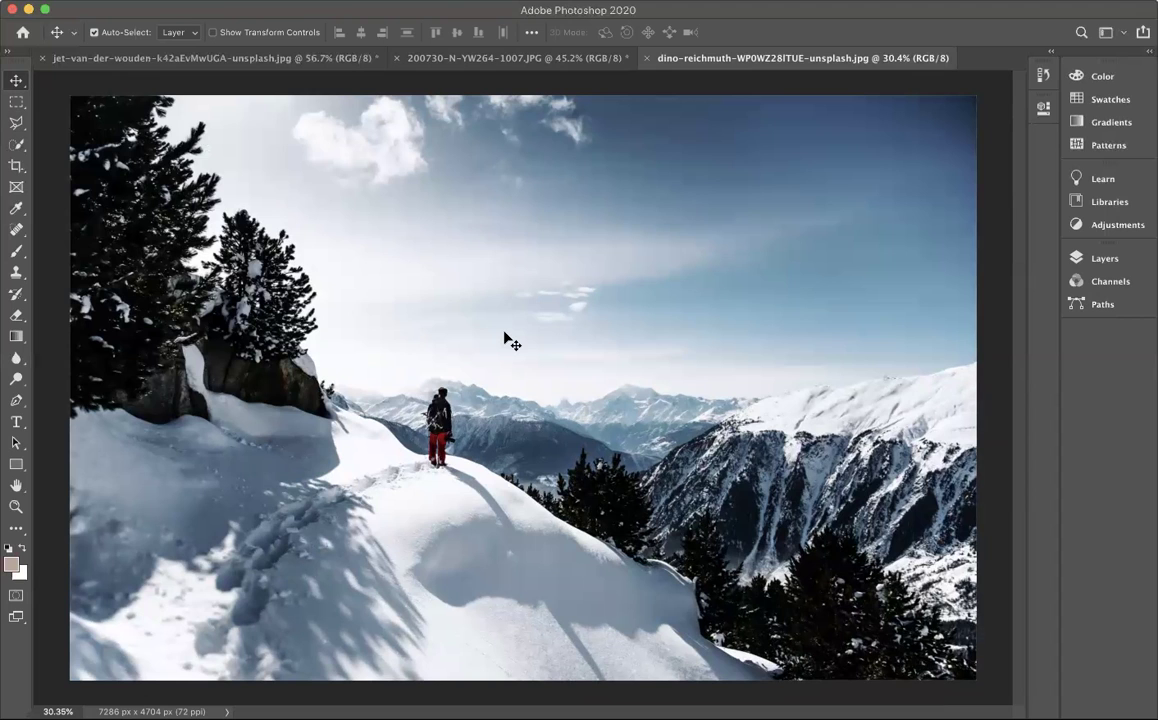
- Outline the trail of footprints leading down the snow from the hiker with the Magnetic Lasso tool
scroll(505, 340, "up", 2)
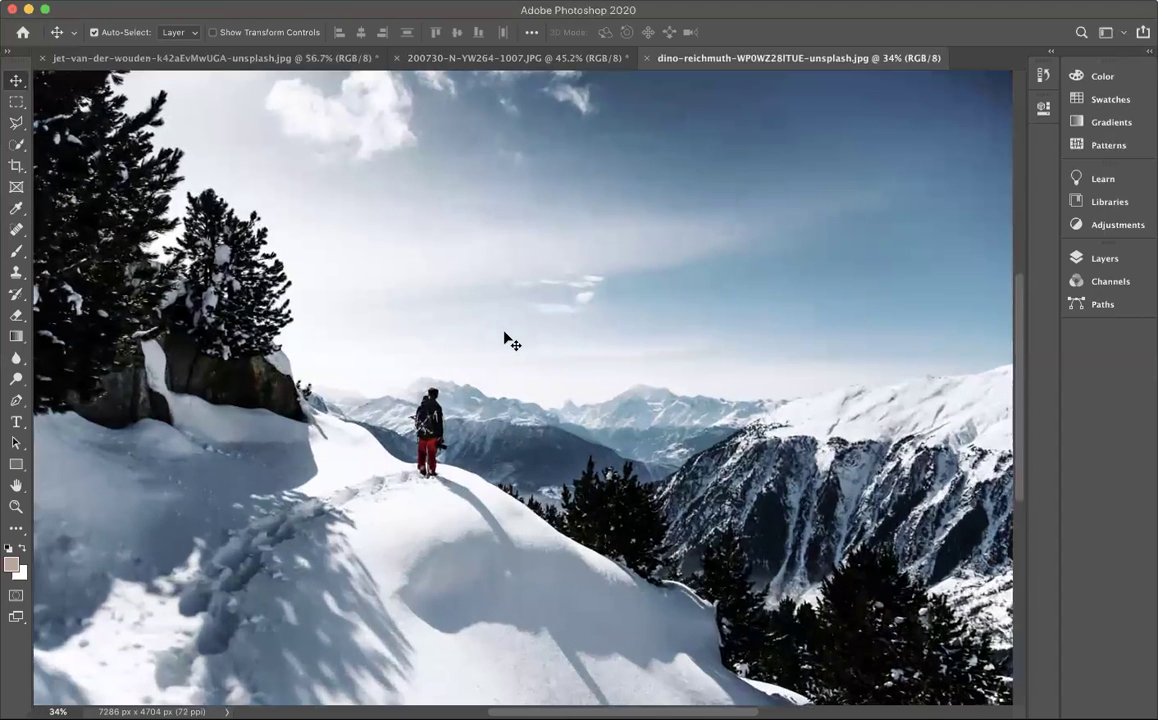
scroll(505, 340, "down", 3)
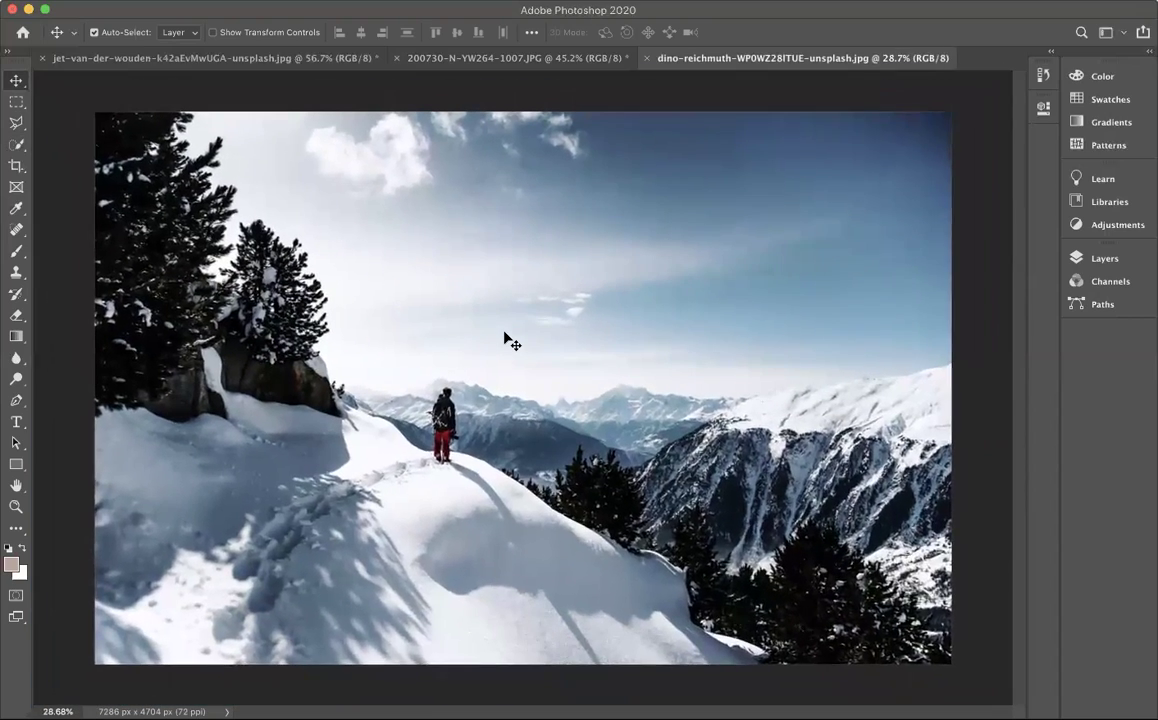
scroll(505, 340, "up", 1)
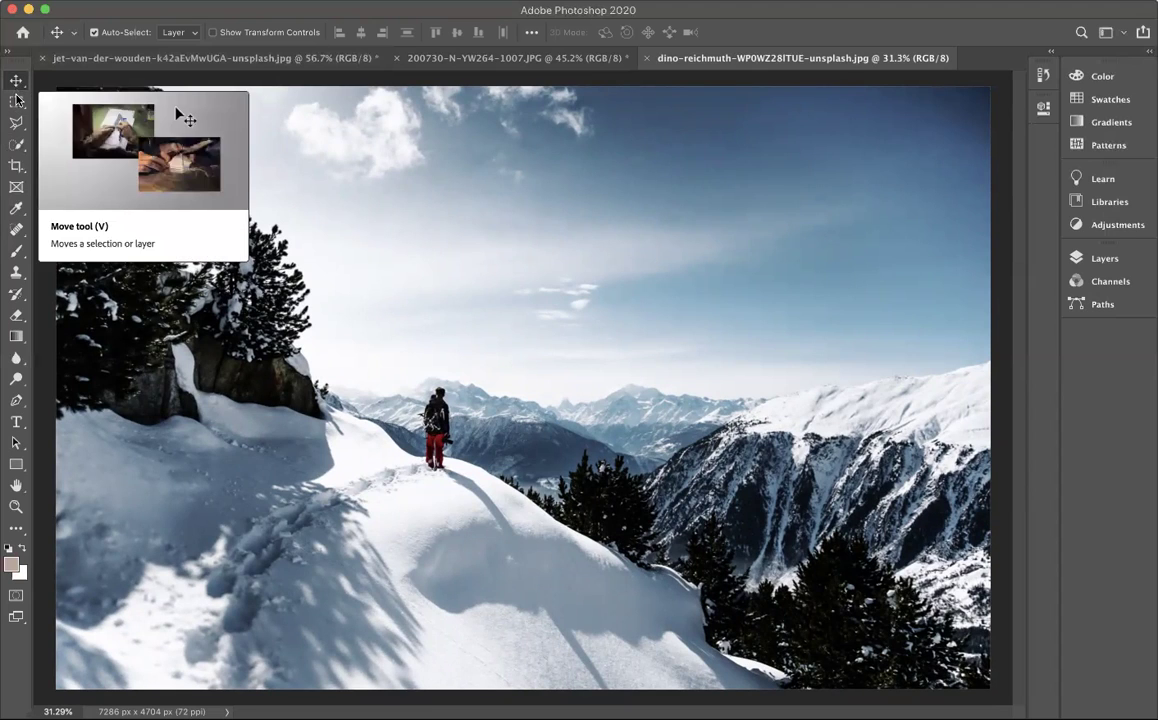
left_click(17, 124)
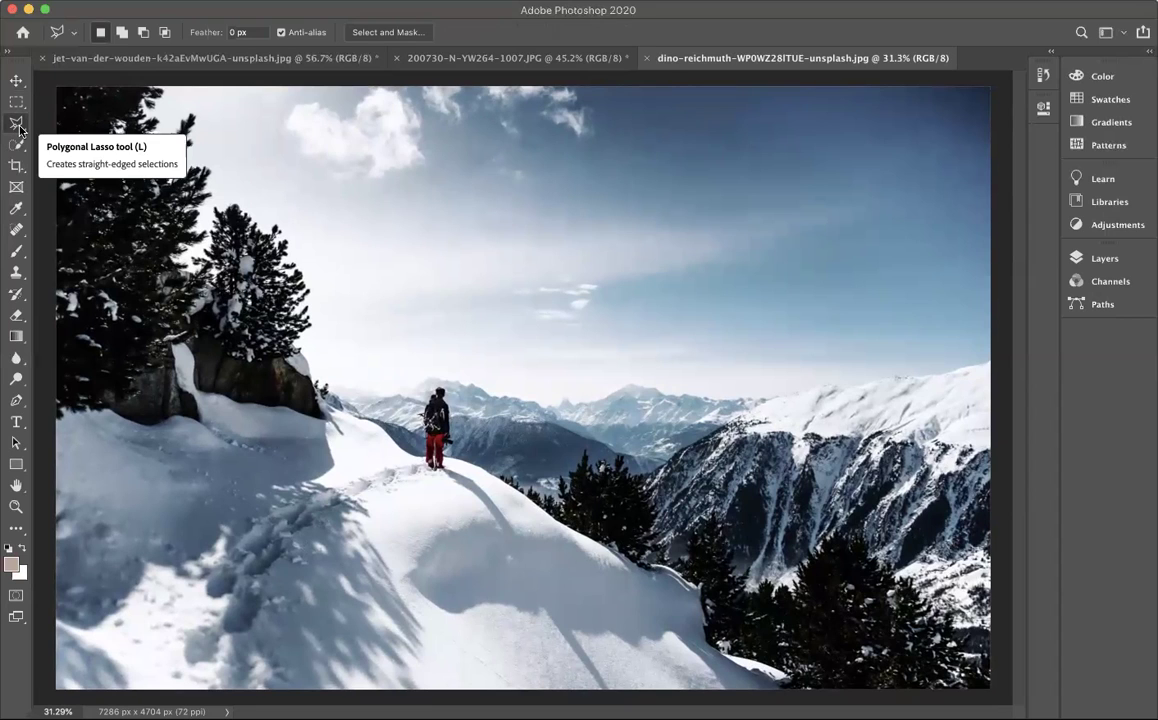
left_click(17, 124, "alt")
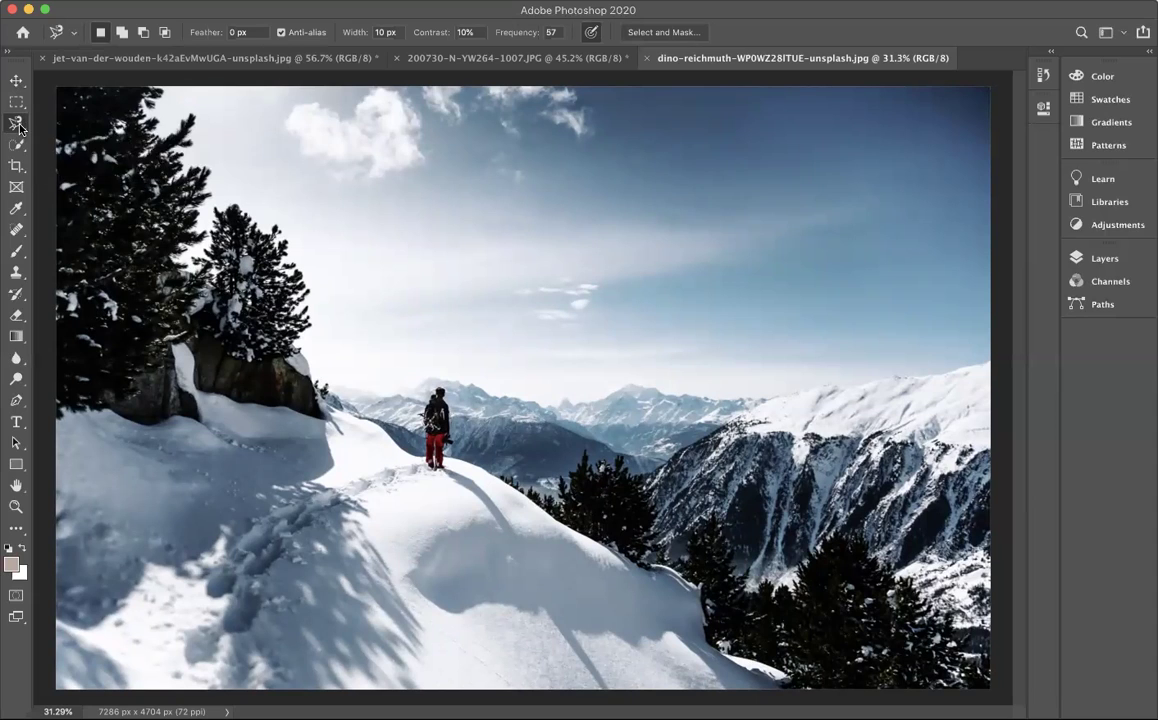
left_click(16, 122)
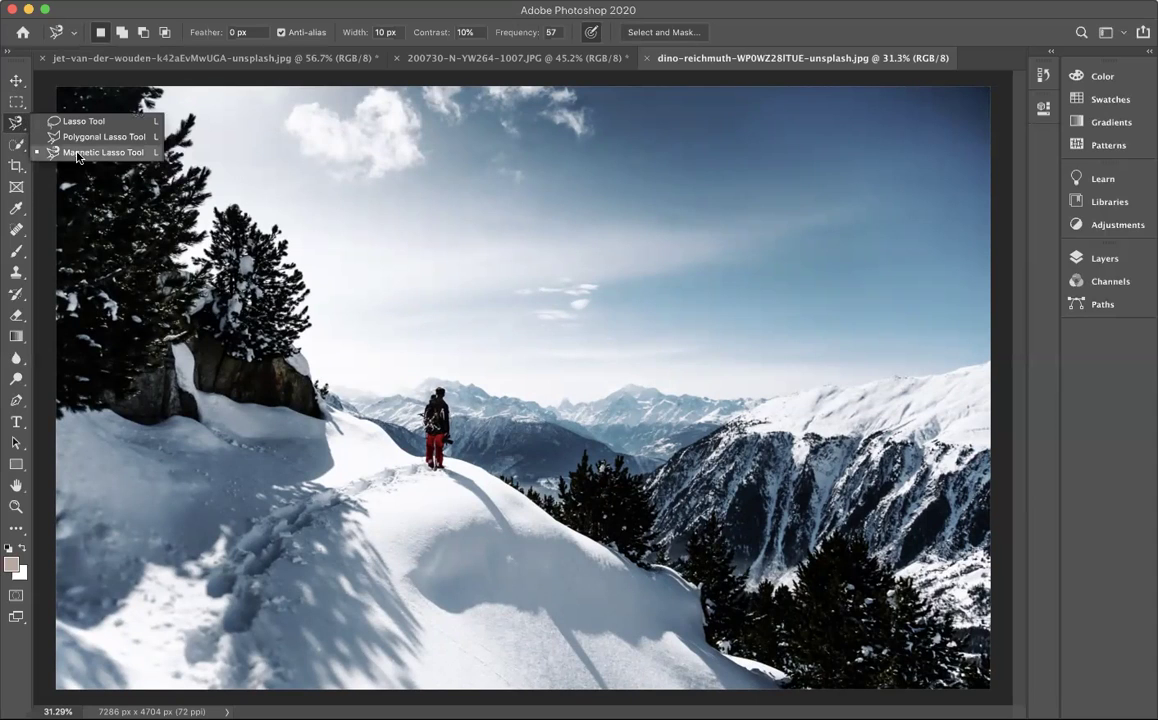
left_click(19, 121)
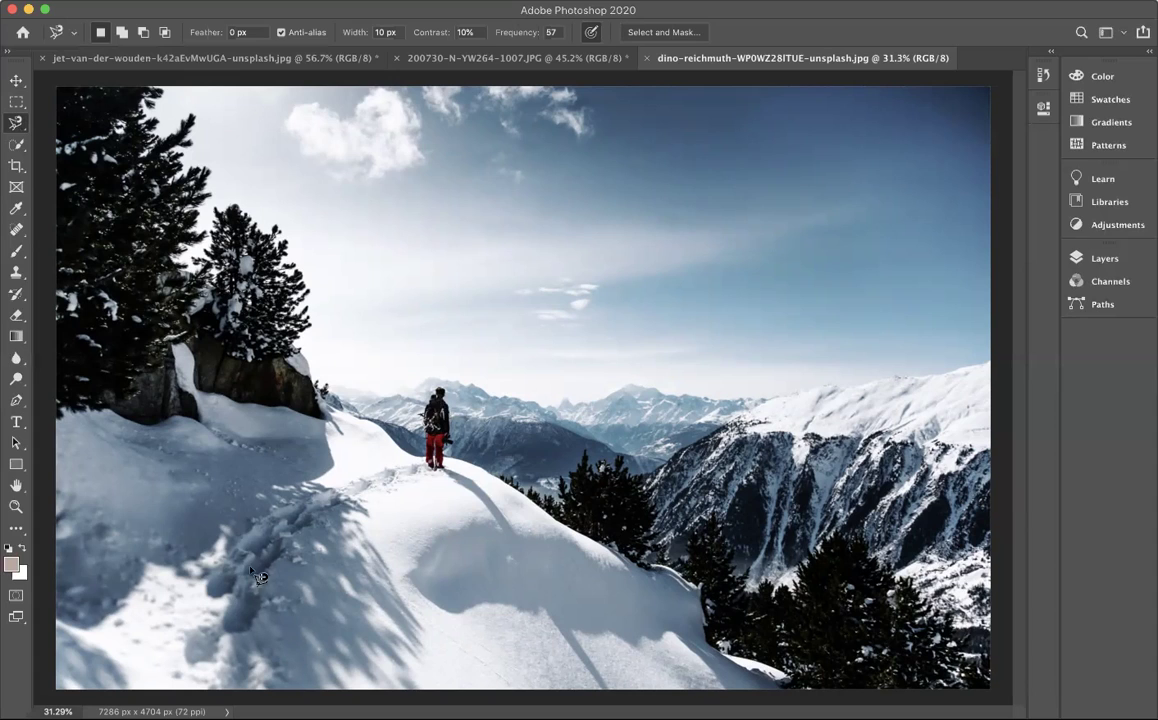
left_click(436, 472)
mouse_move(357, 513)
left_mouse_down()
mouse_move(298, 533)
mouse_move(286, 588)
left_mouse_up()
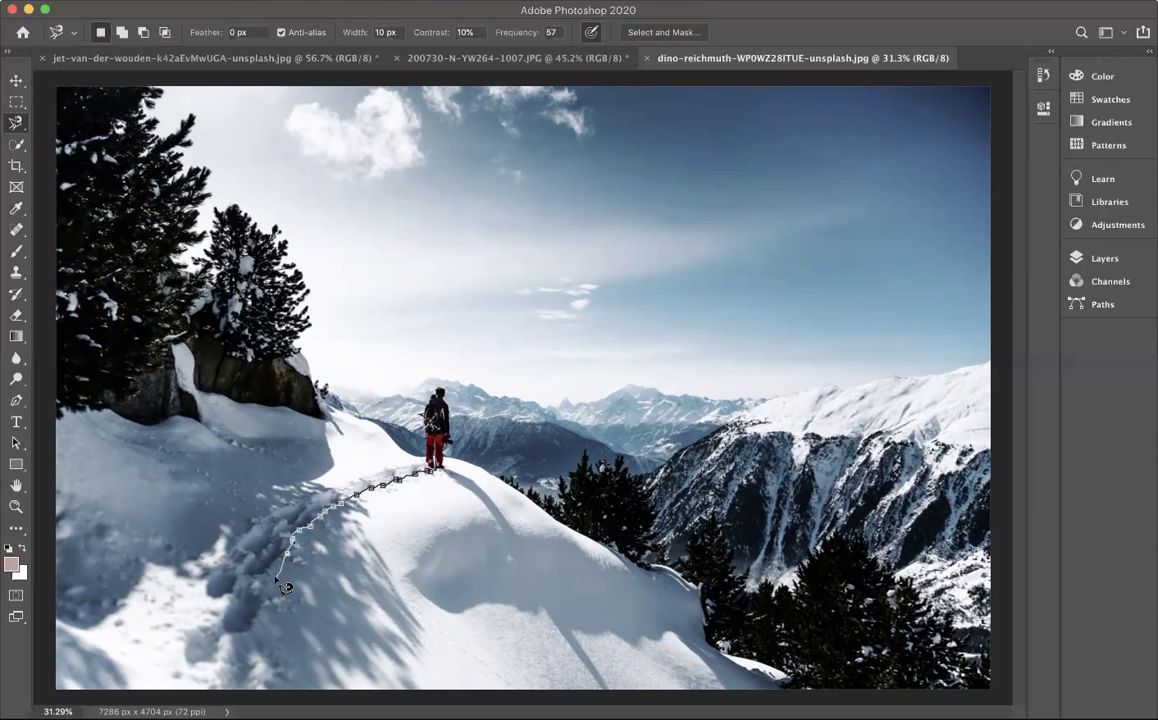
mouse_move(286, 588)
left_mouse_down()
mouse_move(259, 622)
mouse_move(222, 635)
mouse_move(219, 652)
mouse_move(252, 656)
mouse_move(251, 686)
mouse_move(183, 660)
mouse_move(185, 633)
mouse_move(212, 628)
mouse_move(229, 599)
mouse_move(210, 586)
mouse_move(237, 536)
mouse_move(355, 473)
mouse_move(389, 464)
mouse_move(350, 487)
mouse_move(440, 484)
left_mouse_up()
left_click(255, 648)
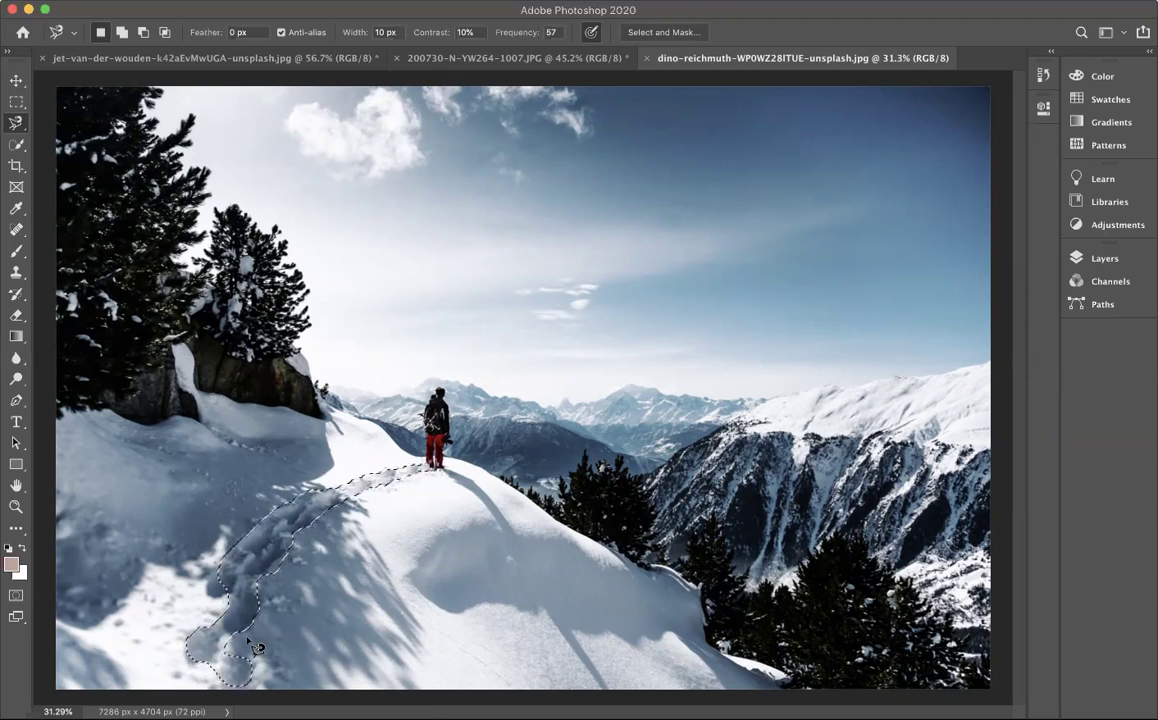
- Fill the selected footprint trail using Content-Aware at 100% opacity in Normal mode, and deselect it
key("shift+BackSpace")
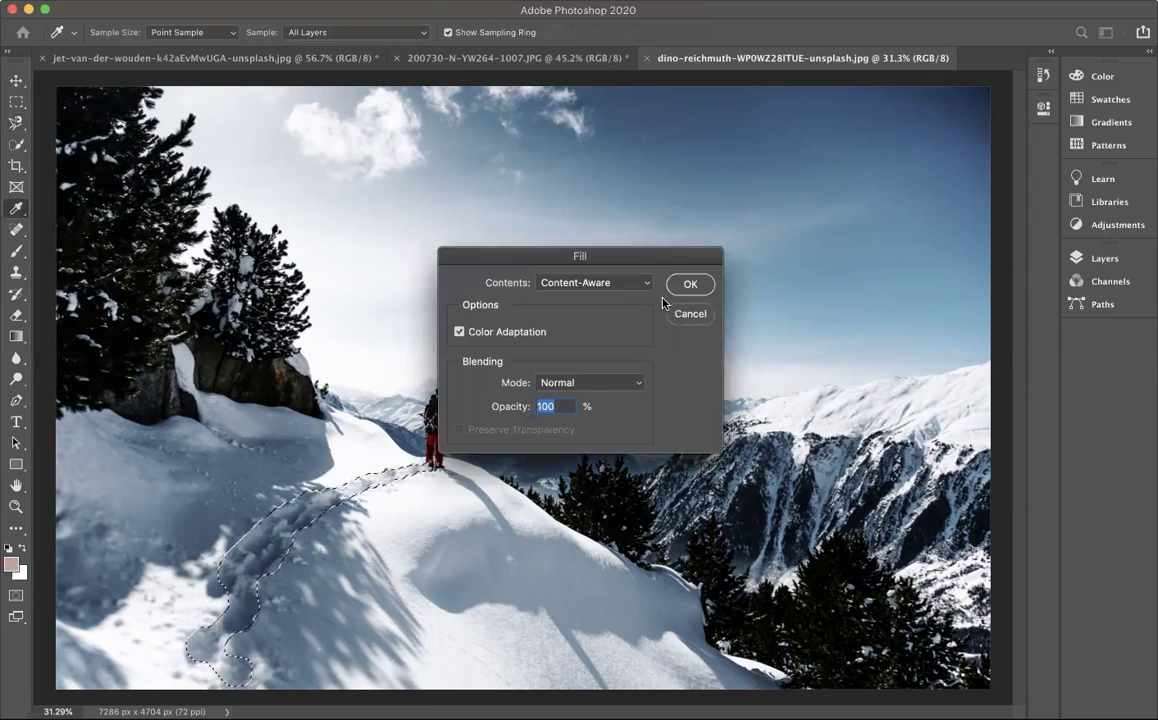
left_click(690, 284)
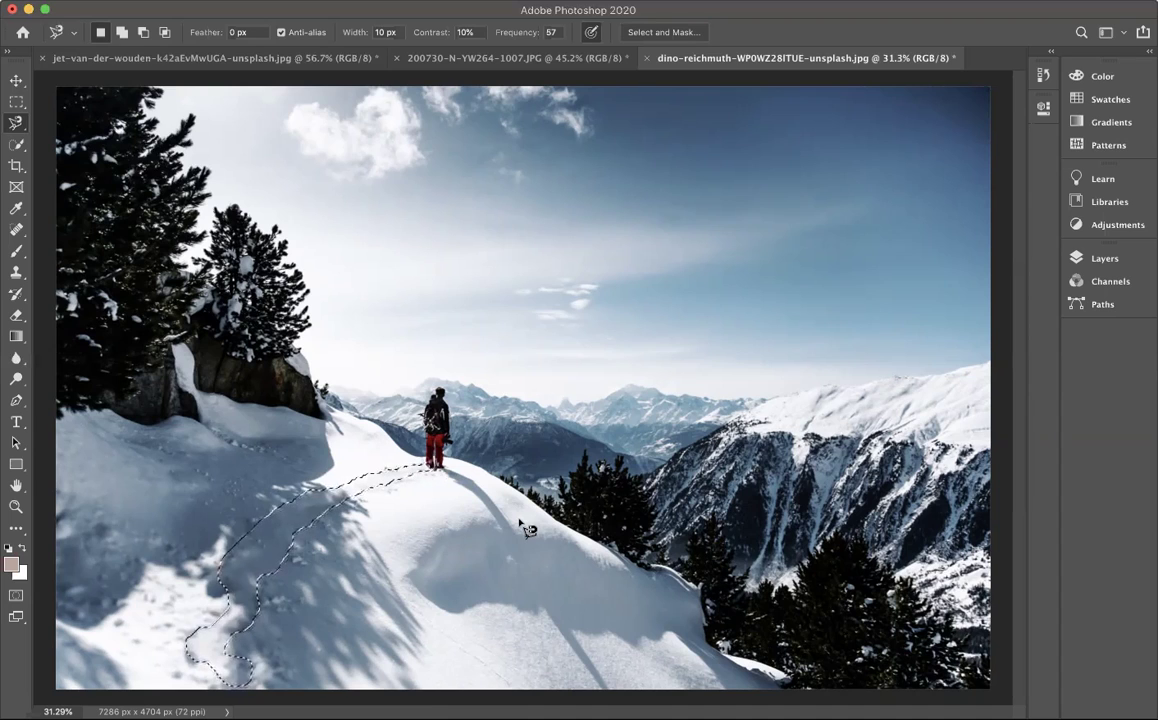
key("super+d")
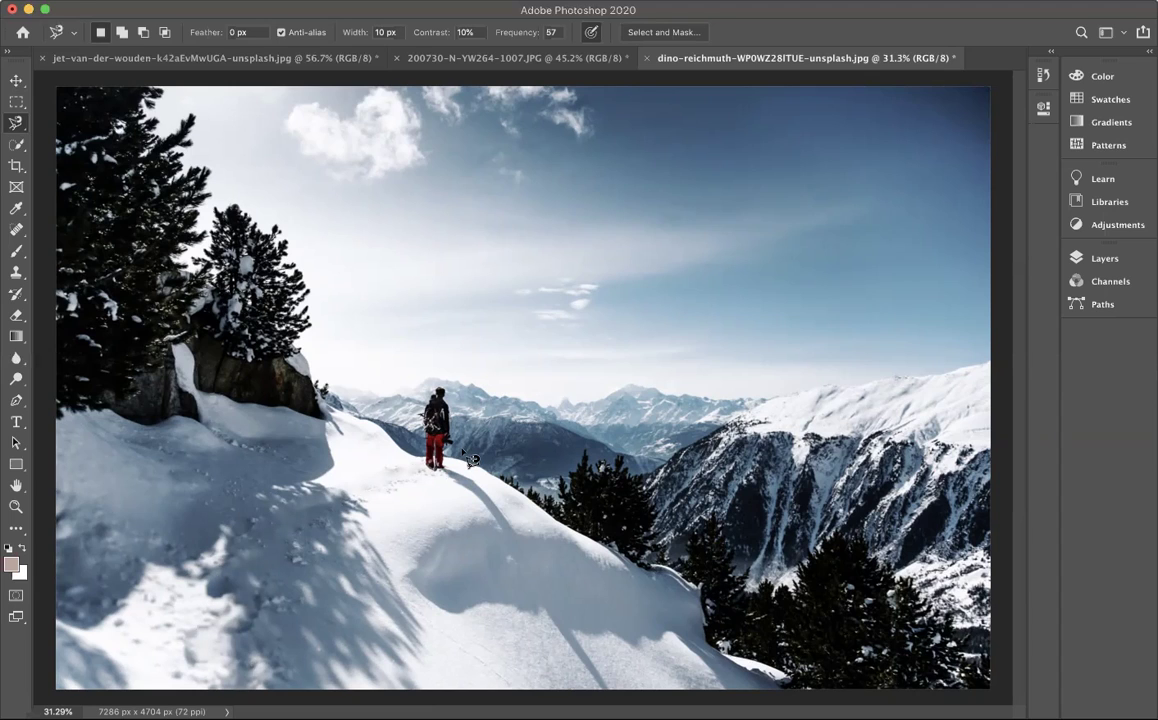
- Select the leftover uneven patch at the trail's lower end with the Magnetic Lasso, fill it with Content-Aware, and deselect
left_click(226, 558)
left_click(232, 553)
key("shift+BackSpace")
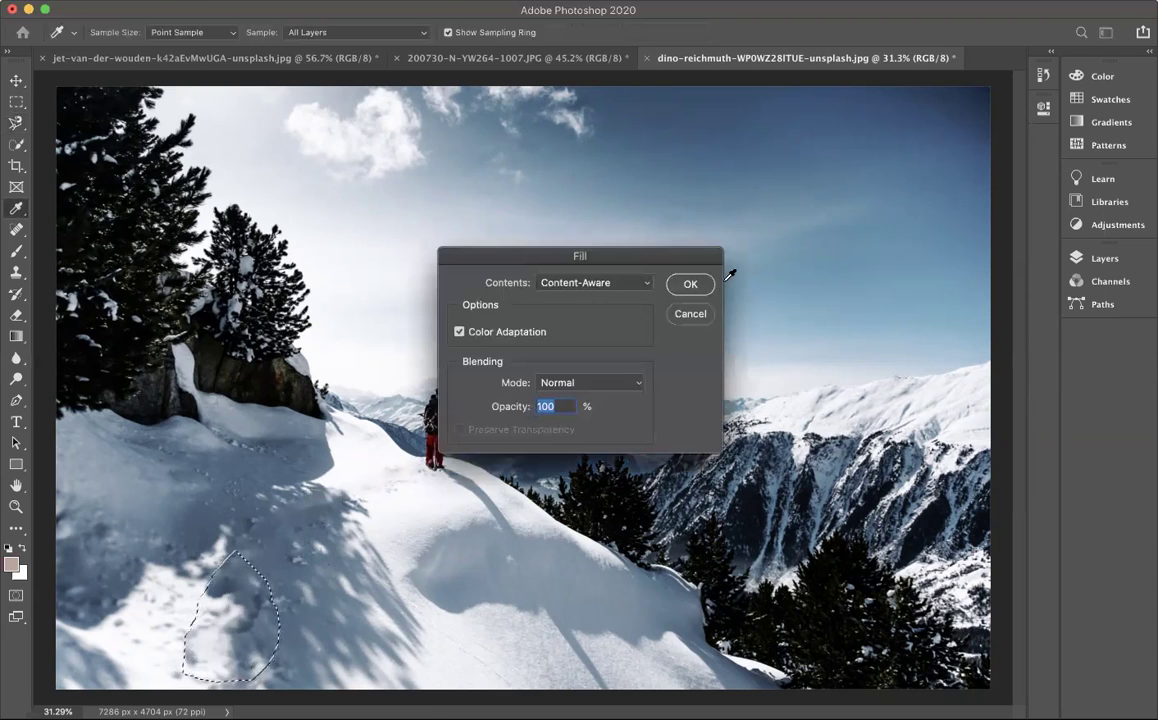
left_click(691, 284)
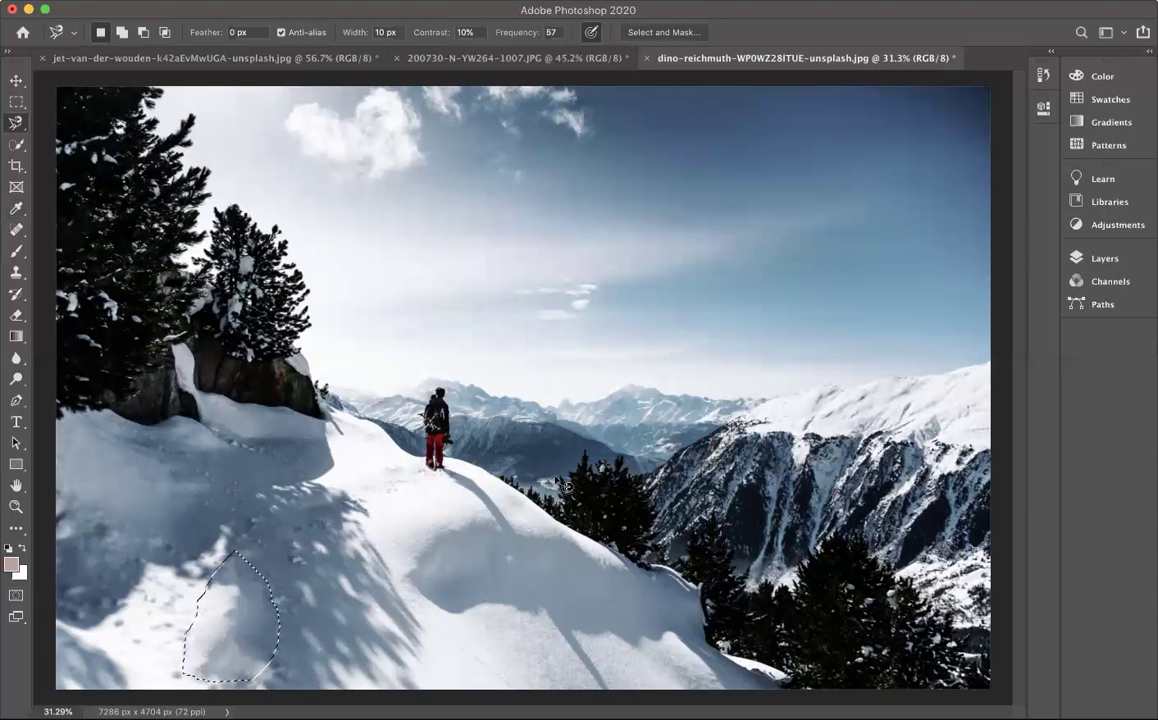
left_click(16, 80)
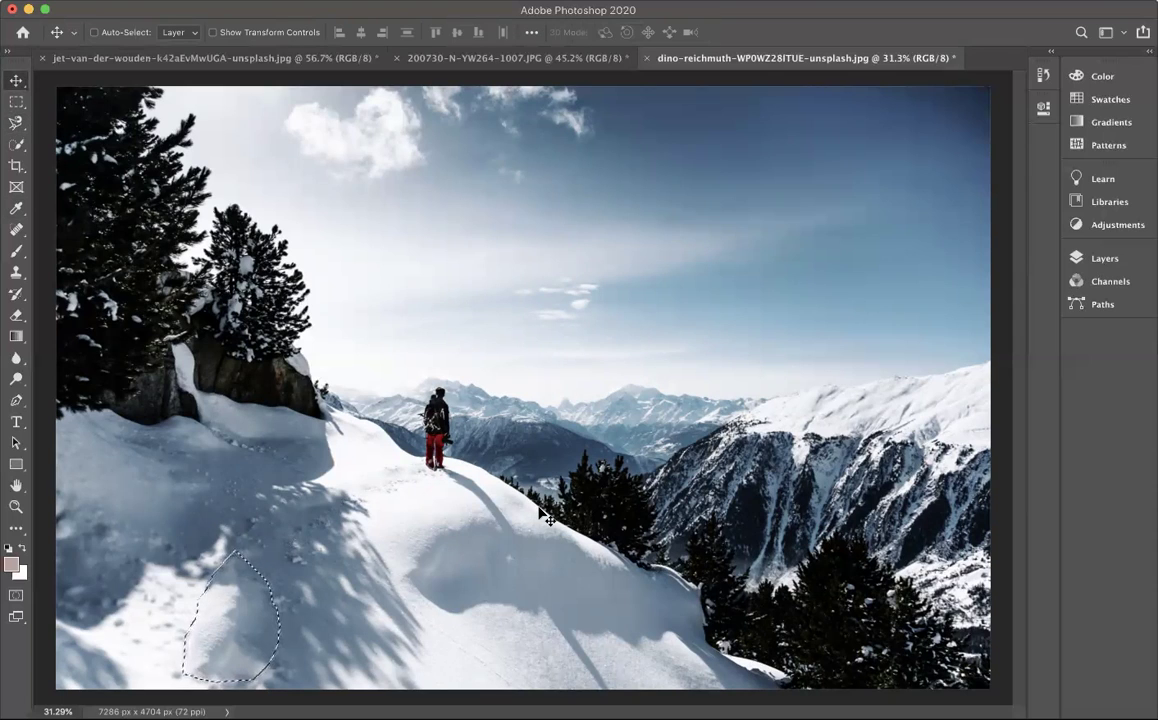
key("super+d")
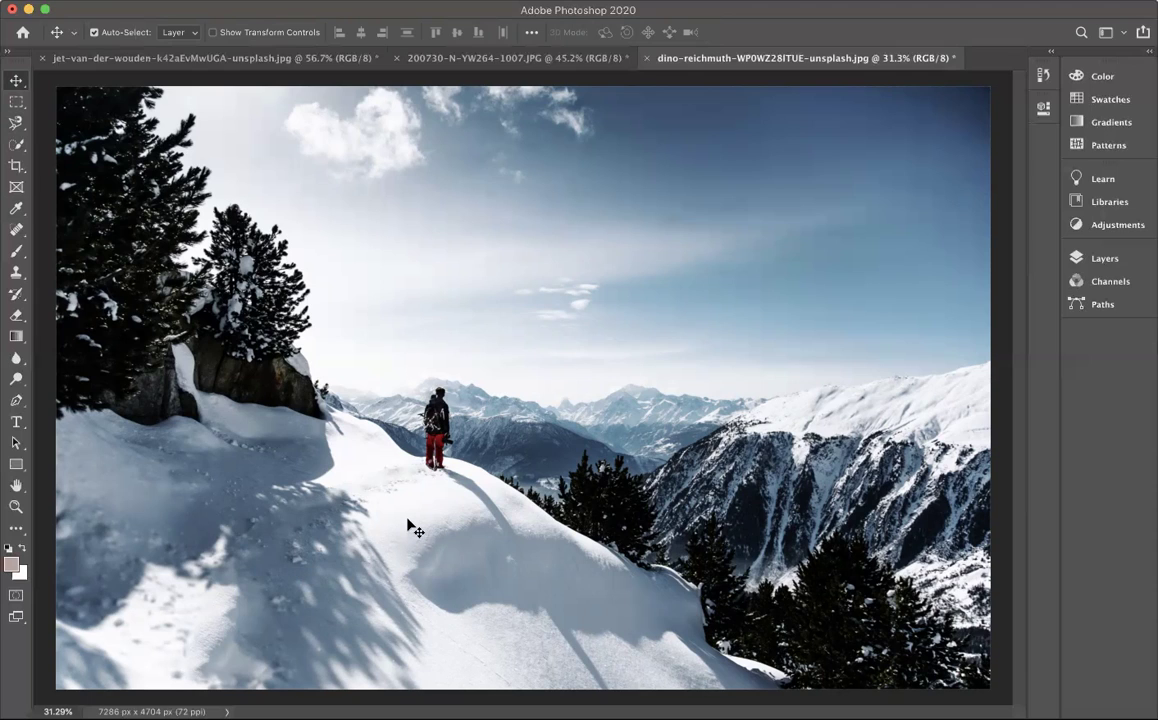
- Paint over the remaining marks in the snow between the trees and the hiker with the content-aware Spot Healing Brush
left_click(20, 227)
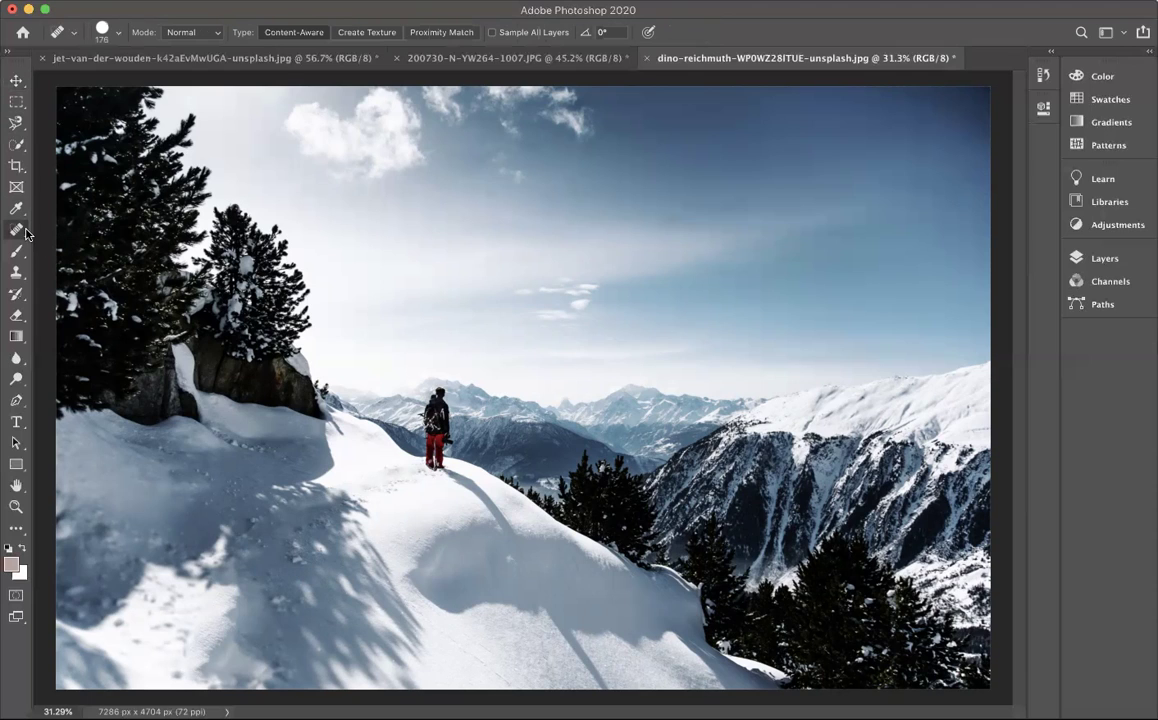
mouse_move(225, 468)
left_mouse_down()
mouse_move(192, 618)
mouse_move(205, 470)
mouse_move(190, 540)
mouse_move(160, 575)
mouse_move(350, 482)
mouse_move(390, 495)
left_mouse_up()
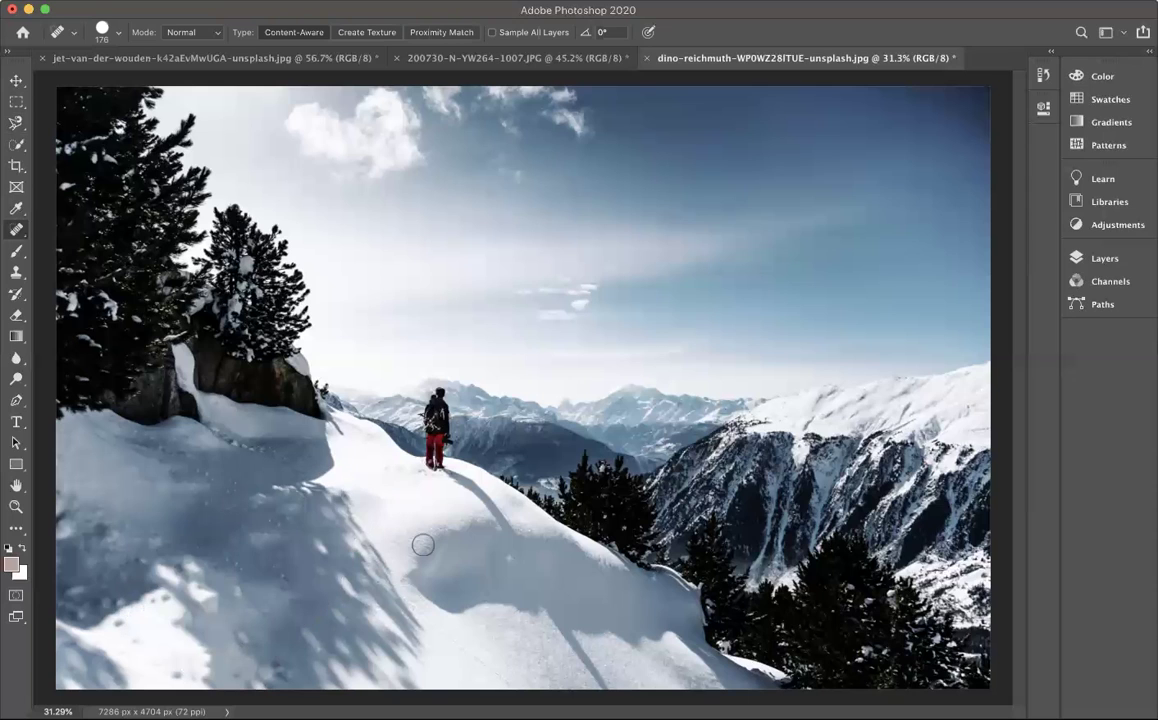
left_click(16, 80)
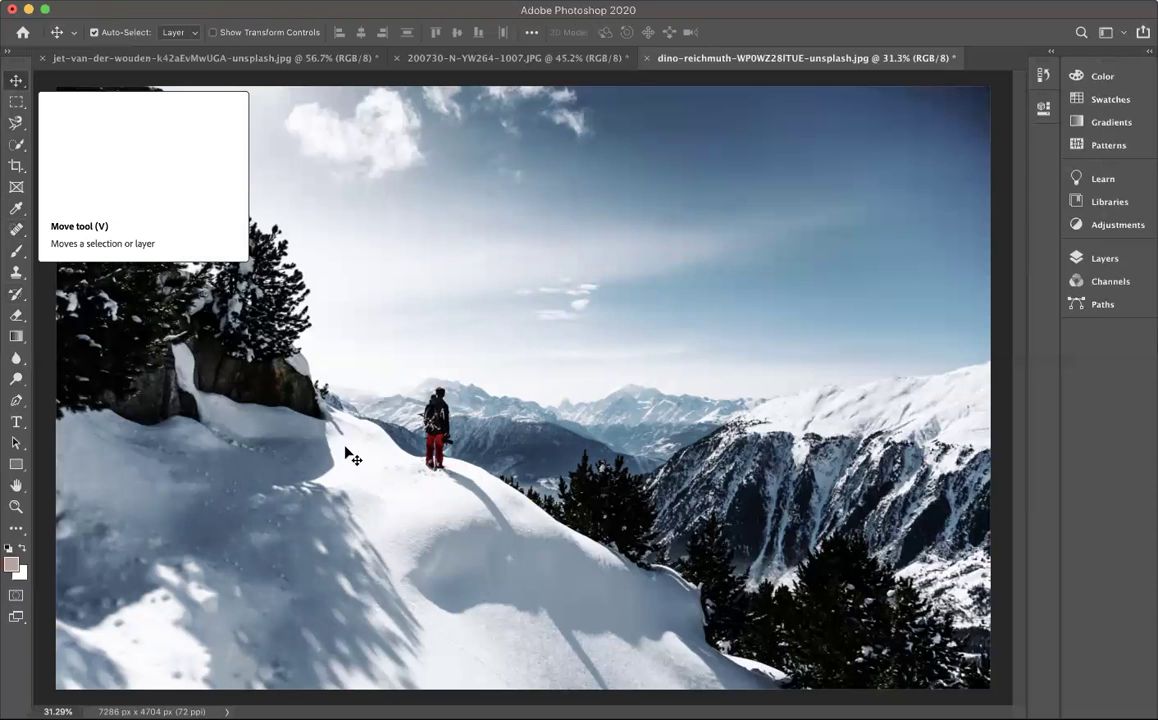